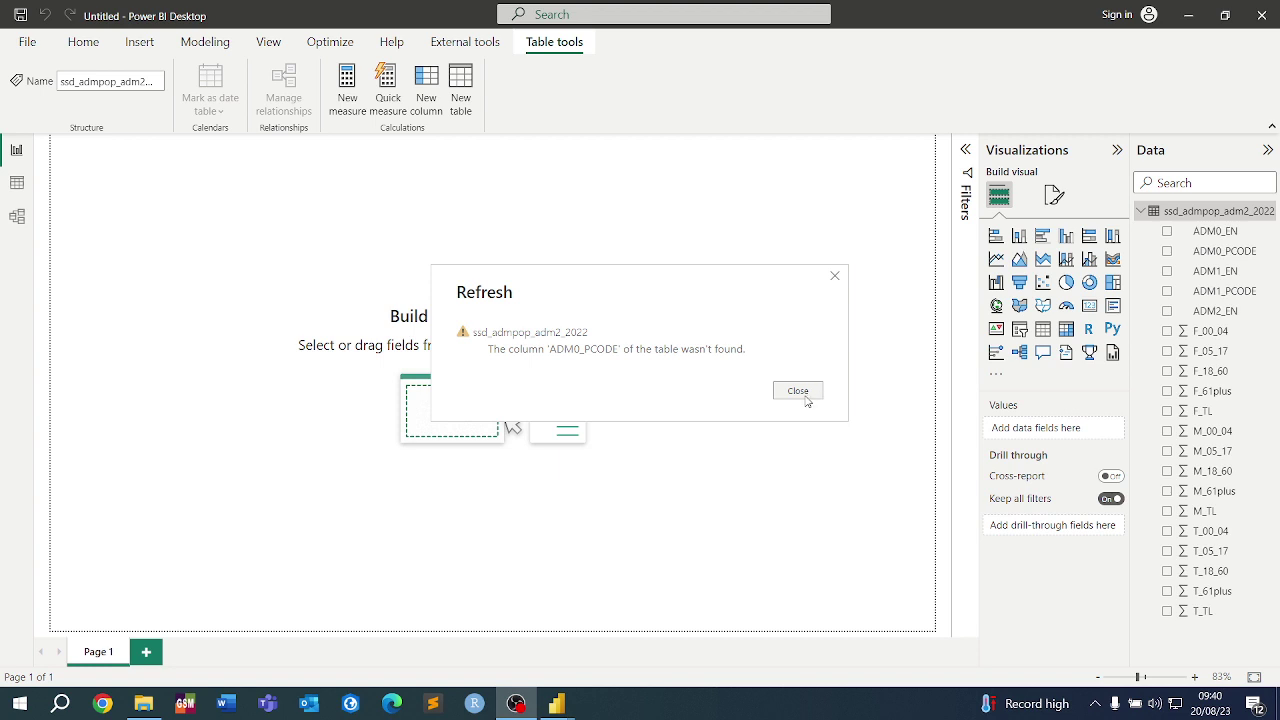
- Dismiss the refresh error and delete the ssd_admpop_adm2_2022 table from the model
{"action": "left_click", "coordinate": [806, 392]}
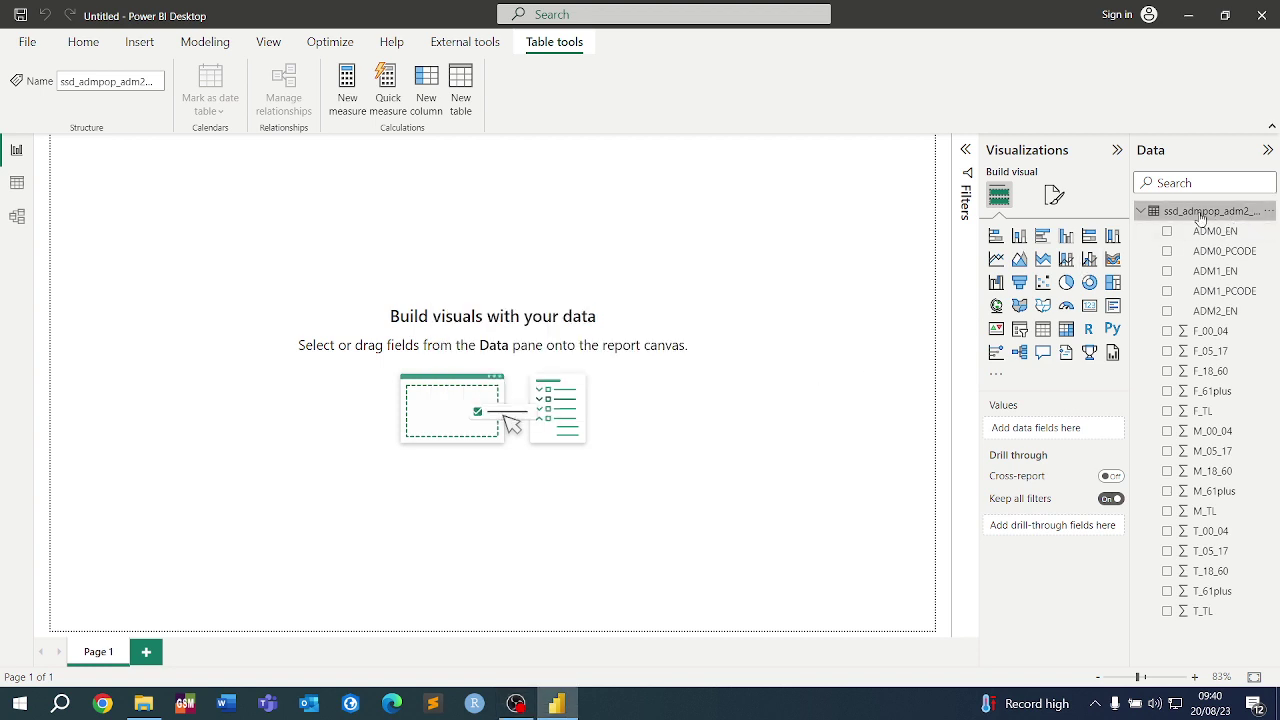
{"action": "right_click", "coordinate": [1198, 215]}
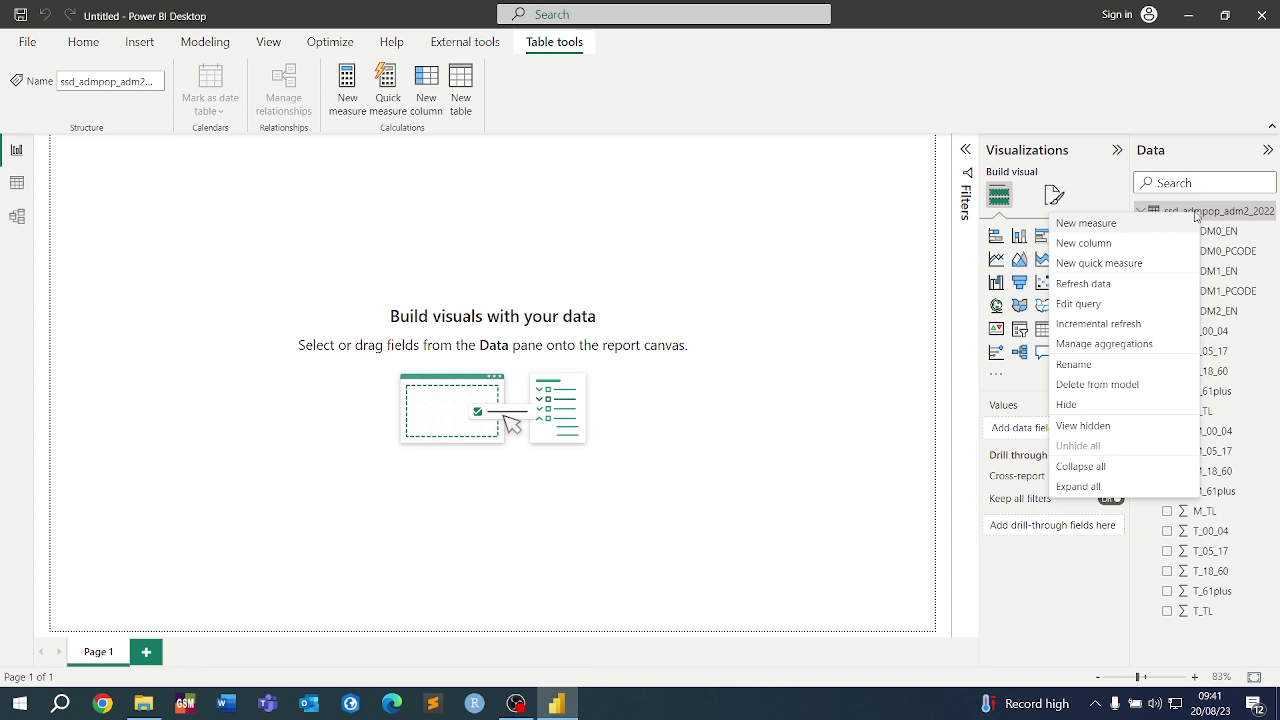
{"action": "left_click", "coordinate": [1118, 392]}
{"action": "left_click", "coordinate": [745, 382]}
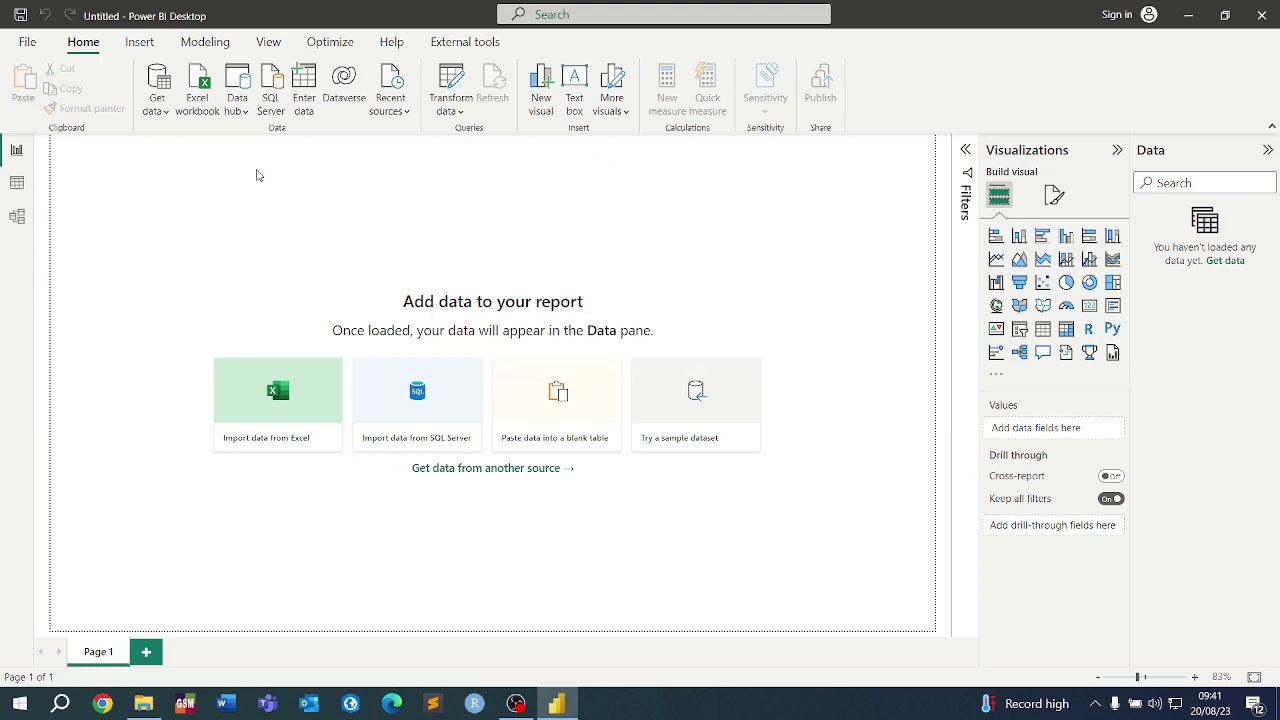
- Import the ssd_admpop_adm2_2022 sheet from the Excel workbook ssd_admpop_2022_v3.xlsx and load it
{"action": "left_click", "coordinate": [198, 122]}
{"action": "left_click", "coordinate": [232, 140]}
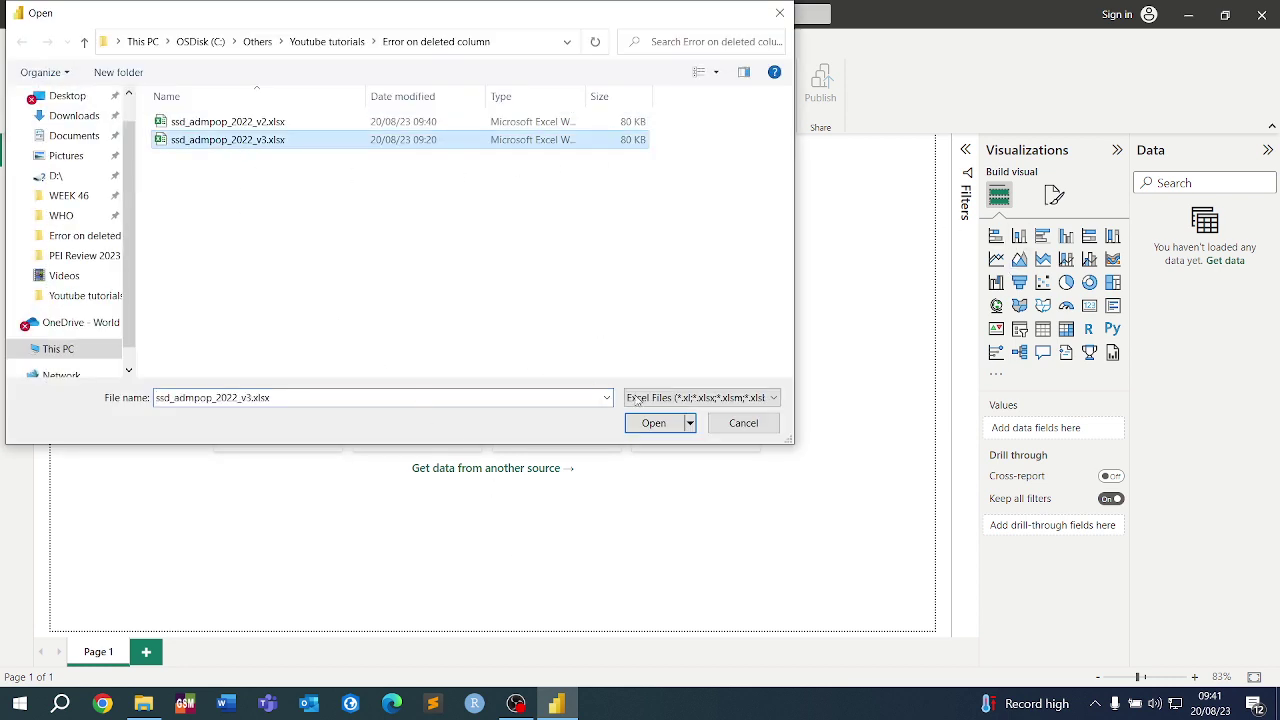
{"action": "left_click", "coordinate": [654, 423]}
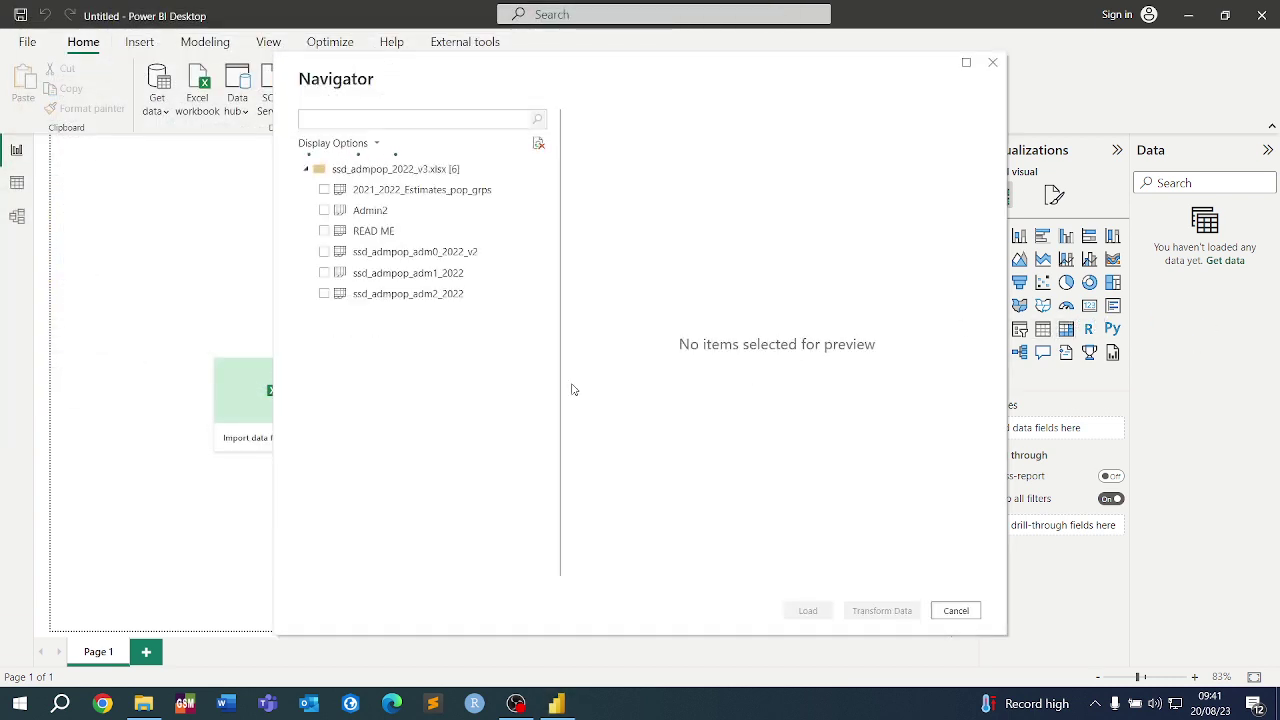
{"action": "left_click", "coordinate": [325, 294]}
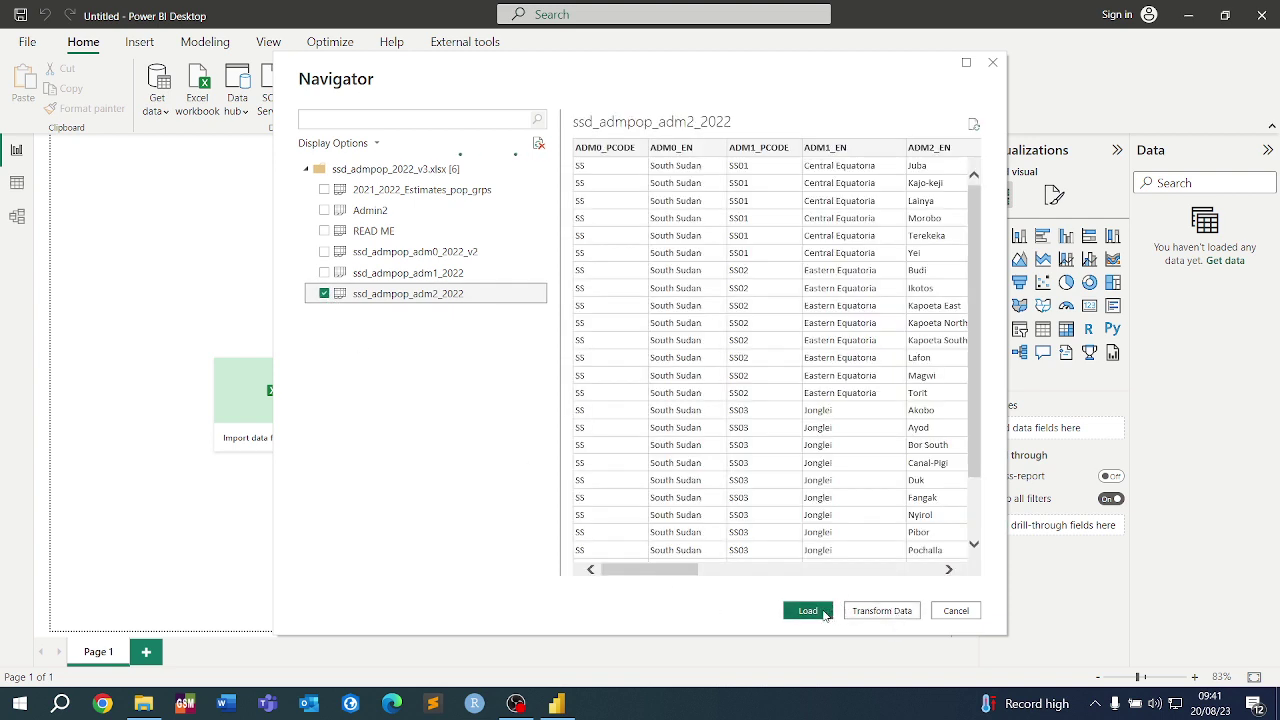
{"action": "left_click", "coordinate": [810, 611]}
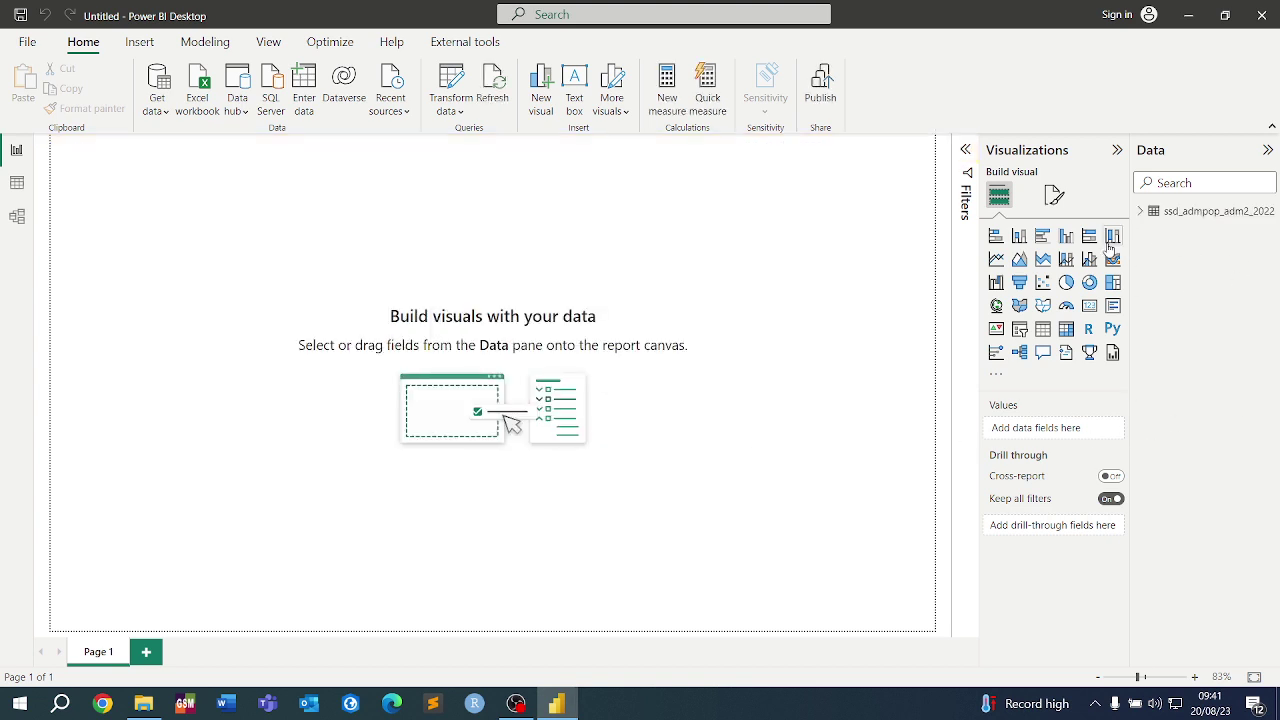
- Open ssd_admpop_2022_v3.xlsx in Excel from its folder
{"action": "left_click", "coordinate": [143, 703]}
{"action": "left_click", "coordinate": [213, 205]}
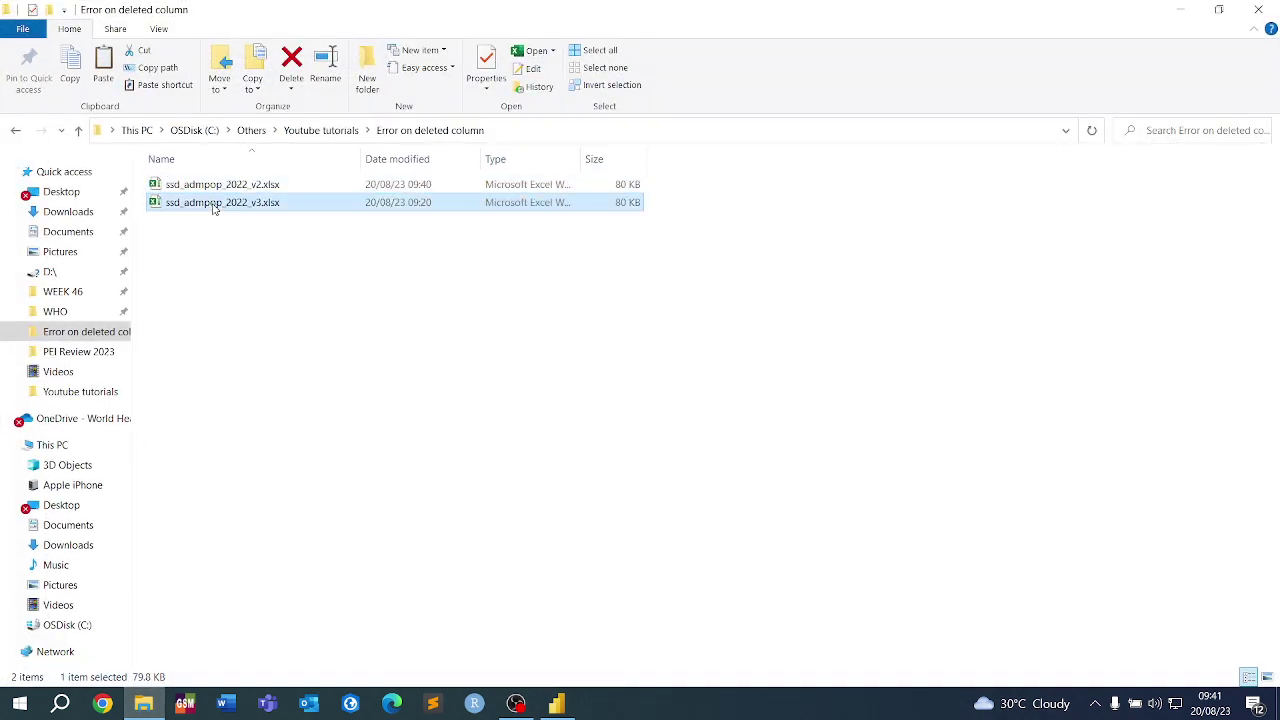
{"action": "double_click", "coordinate": [333, 203]}
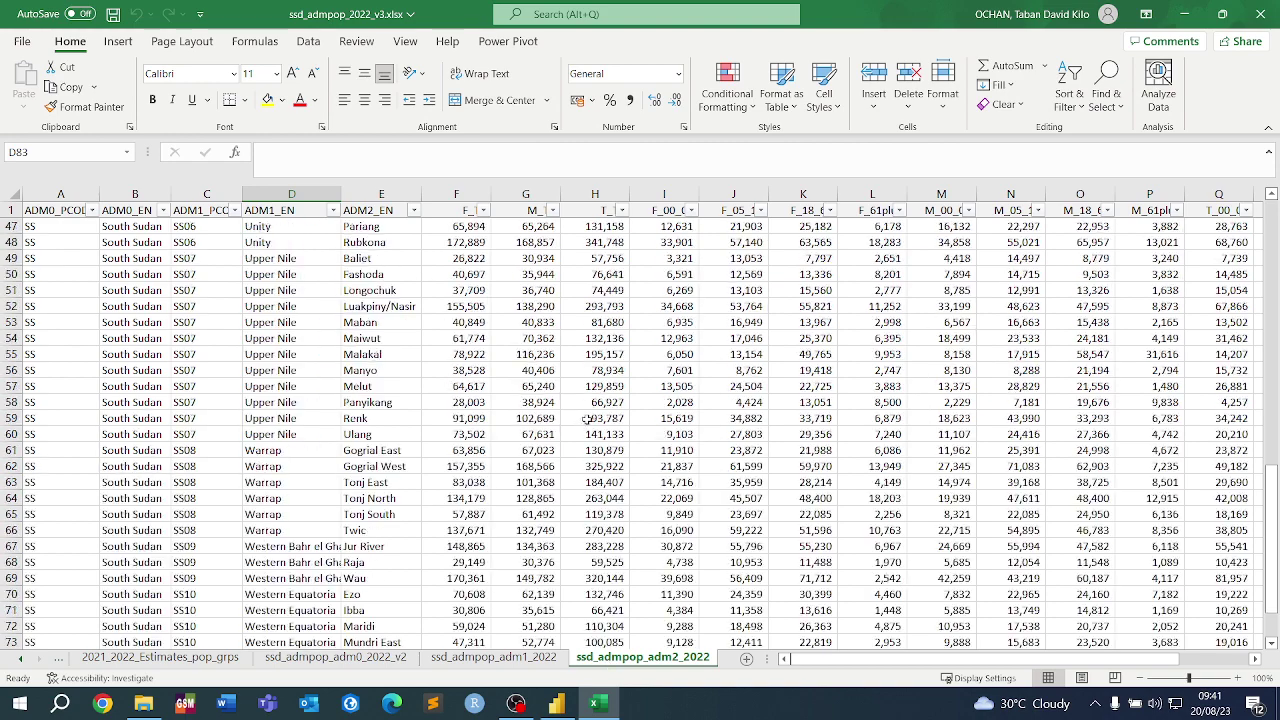
- Delete column A, ADM0_PCODE, from the ssd_admpop_adm2_2022 sheet
{"action": "scroll", "coordinate": [588, 420], "scroll_direction": "up", "scroll_amount": 15}
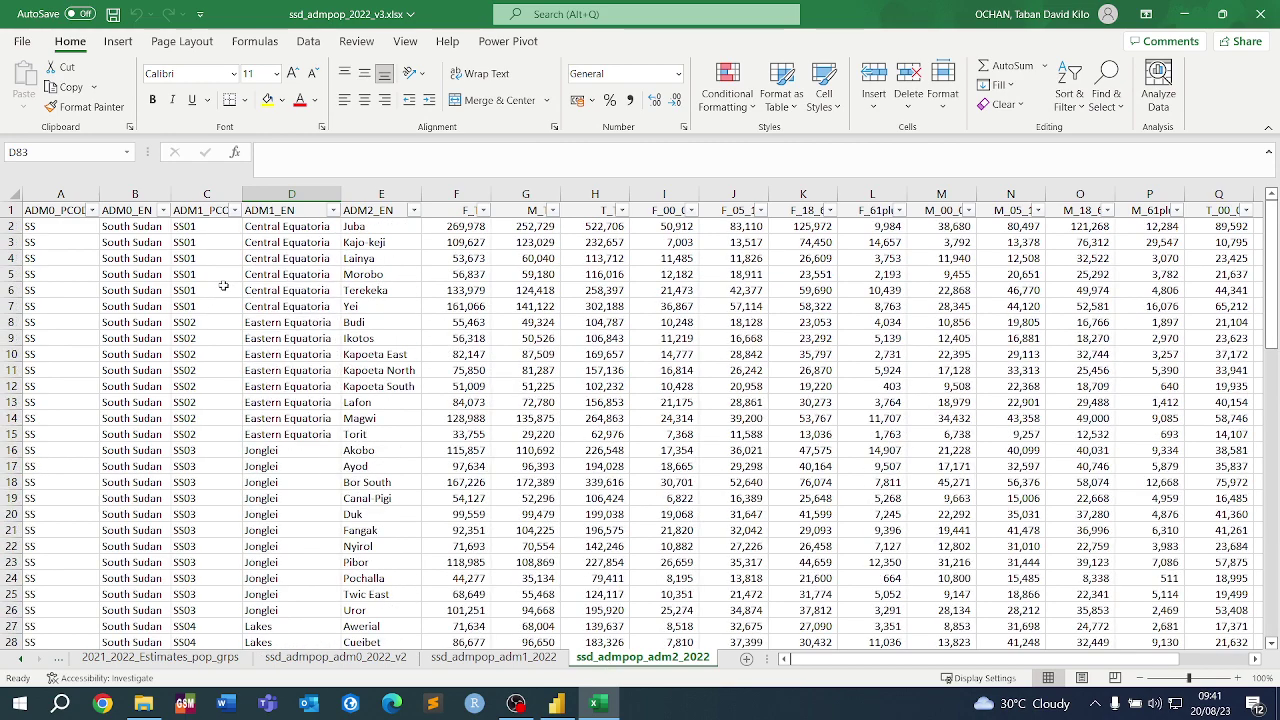
{"action": "left_click_drag", "start_coordinate": [94, 192], "coordinate": [106, 192]}
{"action": "left_click", "coordinate": [74, 194]}
{"action": "right_click", "coordinate": [78, 198]}
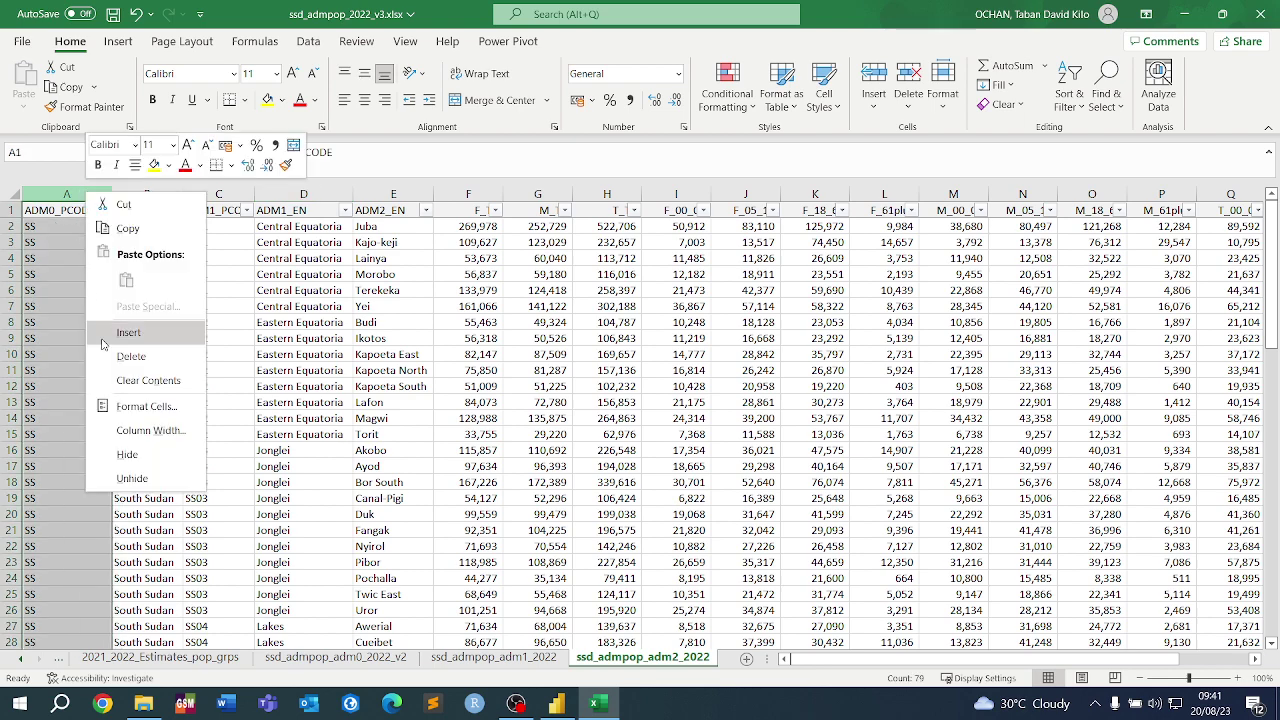
{"action": "left_click", "coordinate": [140, 356]}
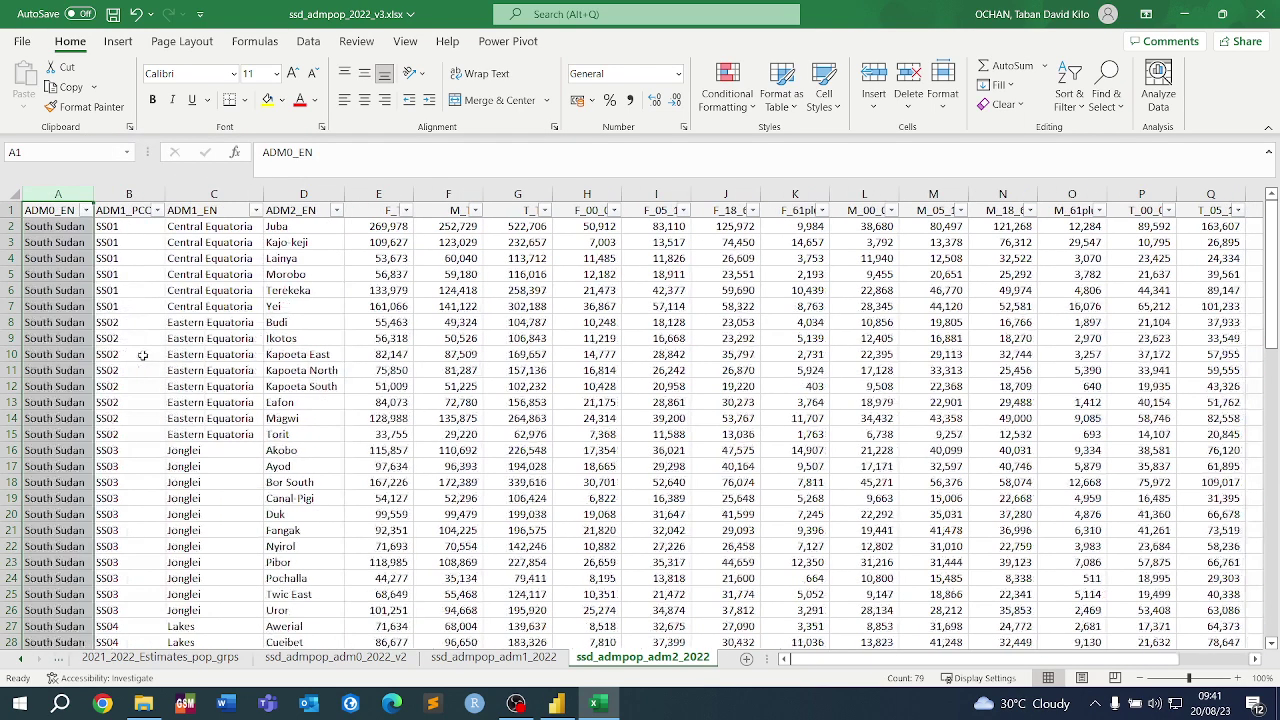
{"action": "left_click", "coordinate": [366, 401]}
- Widen column S and centre the T_61plus column's values
{"action": "left_click_drag", "start_coordinate": [1022, 657], "coordinate": [1088, 657]}
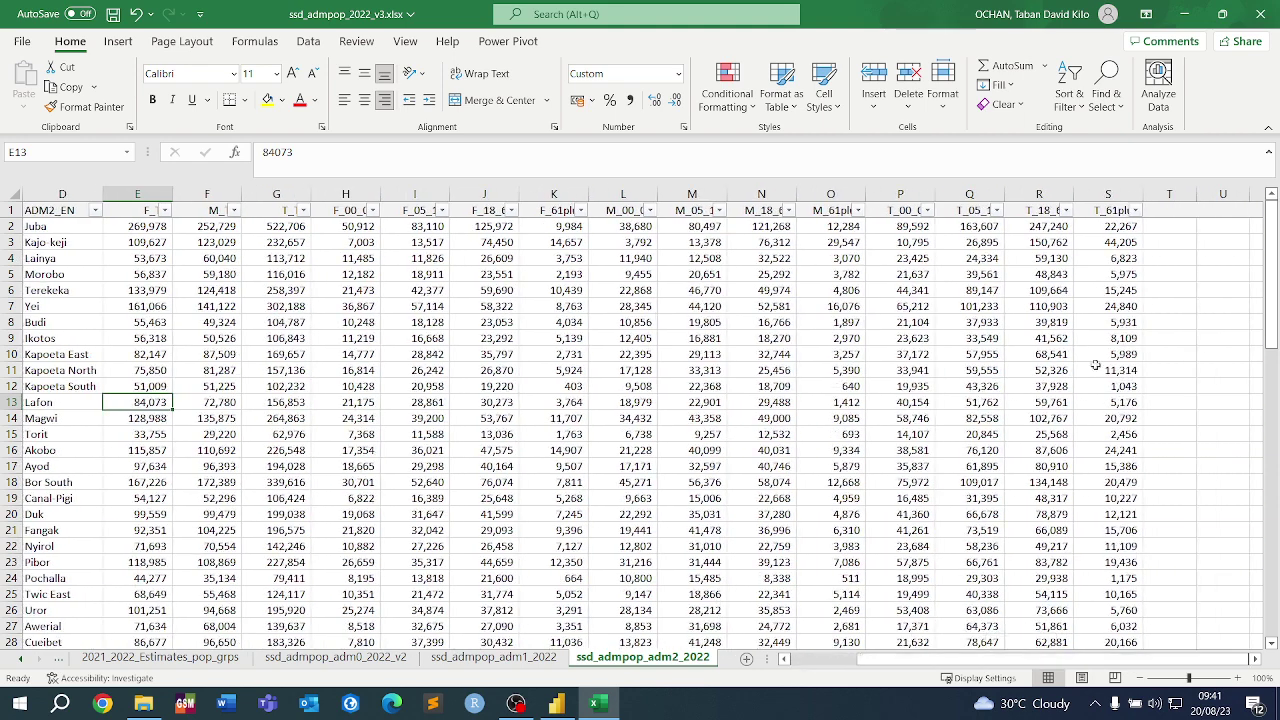
{"action": "left_click_drag", "start_coordinate": [1143, 193], "coordinate": [1157, 193]}
{"action": "left_click", "coordinate": [1130, 193]}
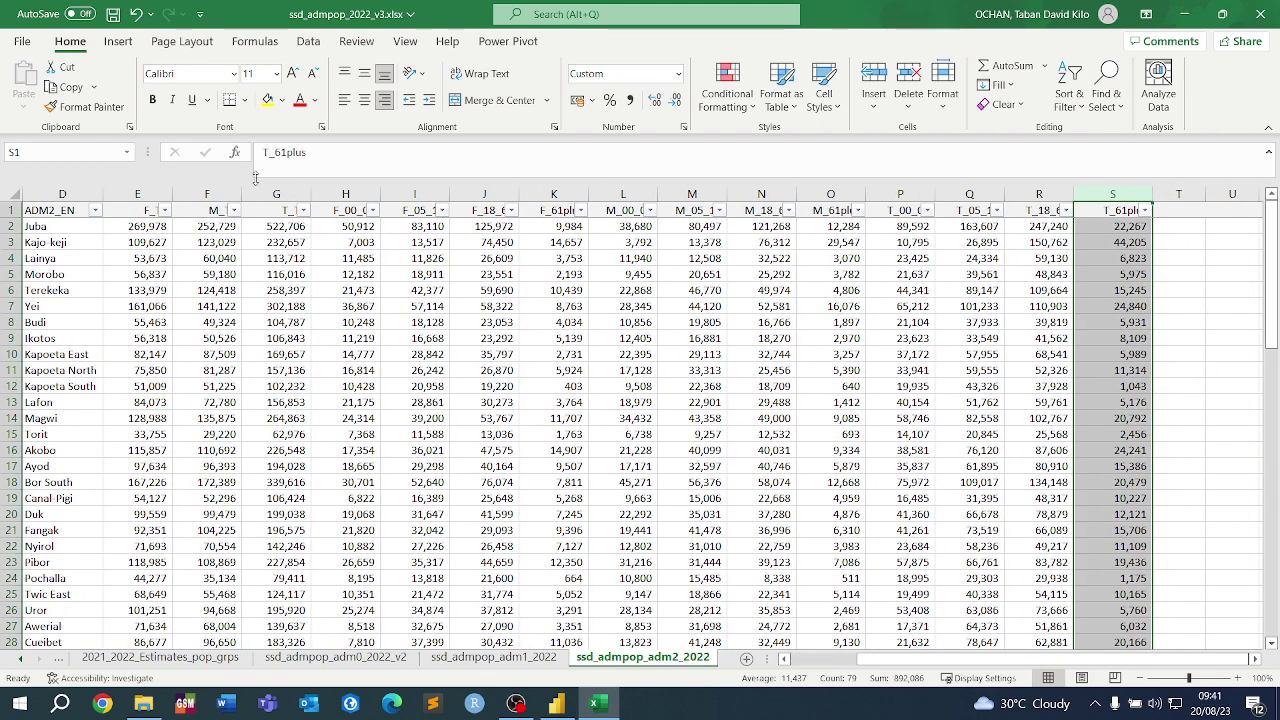
{"action": "left_click", "coordinate": [362, 101]}
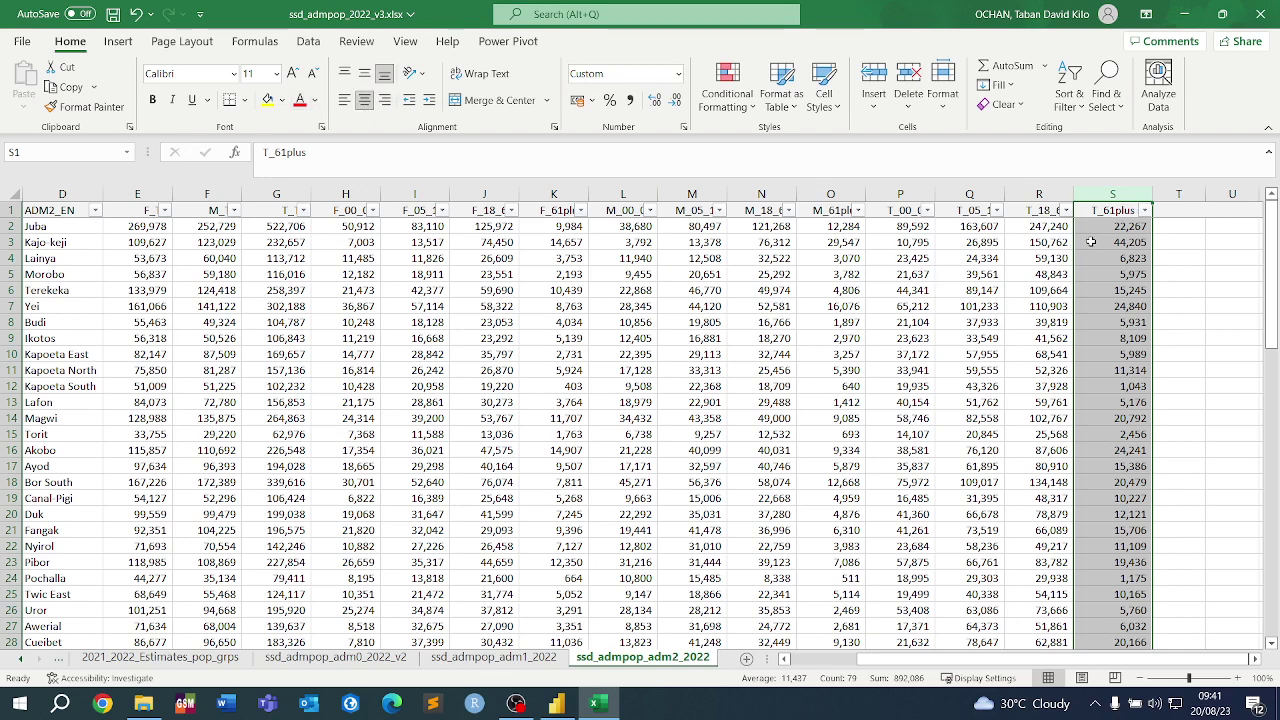
- Rename the T_61plus header in S1 to 'New name' and save the workbook
{"action": "left_click", "coordinate": [1128, 210]}
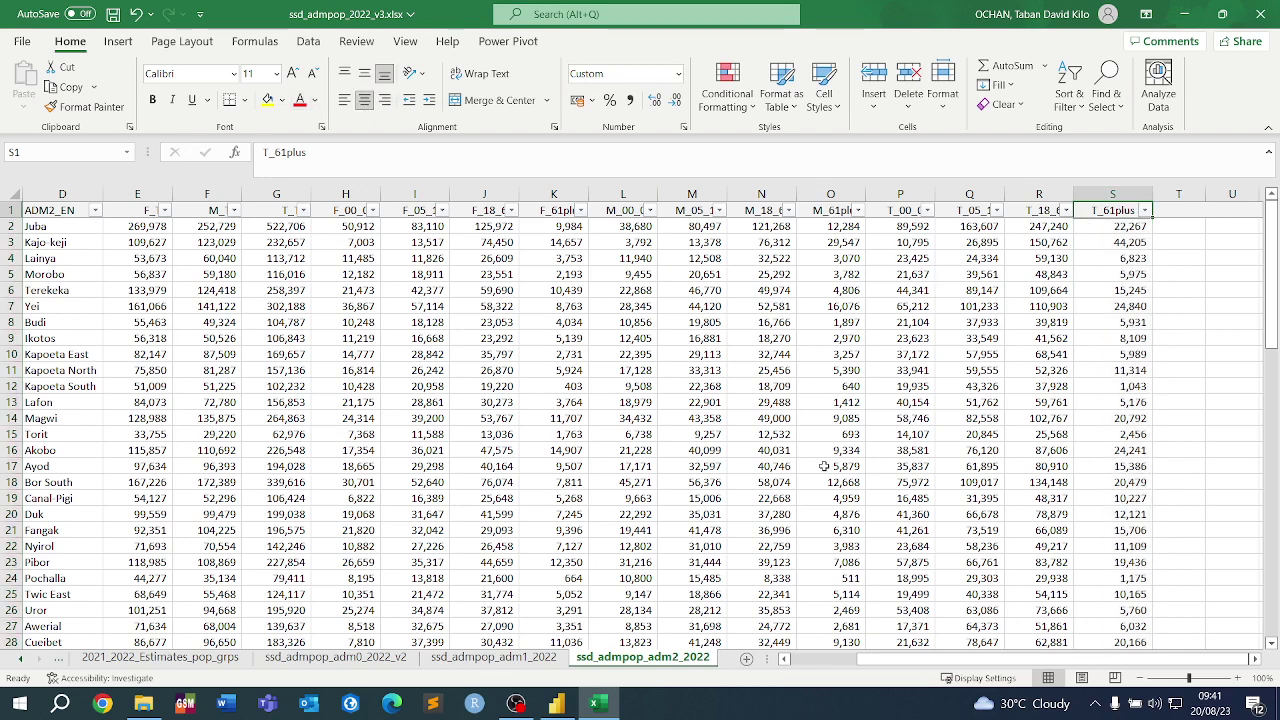
{"action": "key", "text": "Caps_Lock"}
{"action": "type", "text": "N"}
{"action": "key", "text": "Caps_Lock"}
{"action": "type", "text": "ew name"}
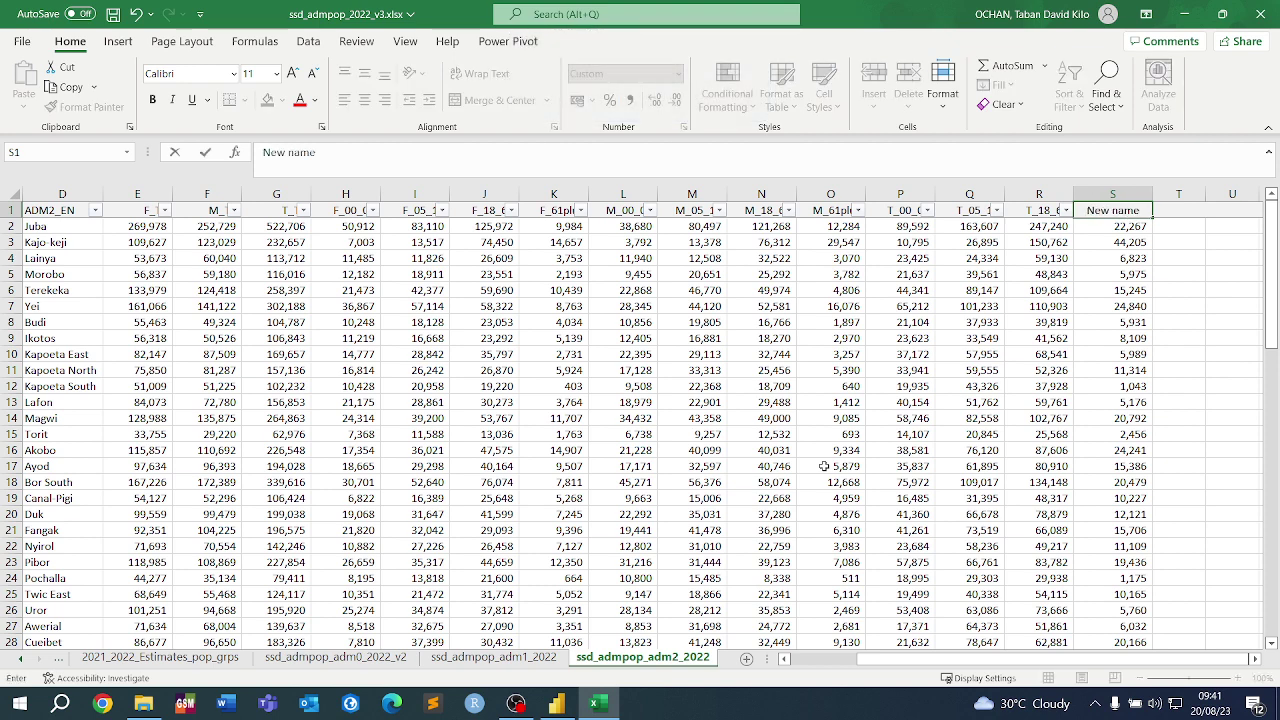
{"action": "key", "text": "Return"}
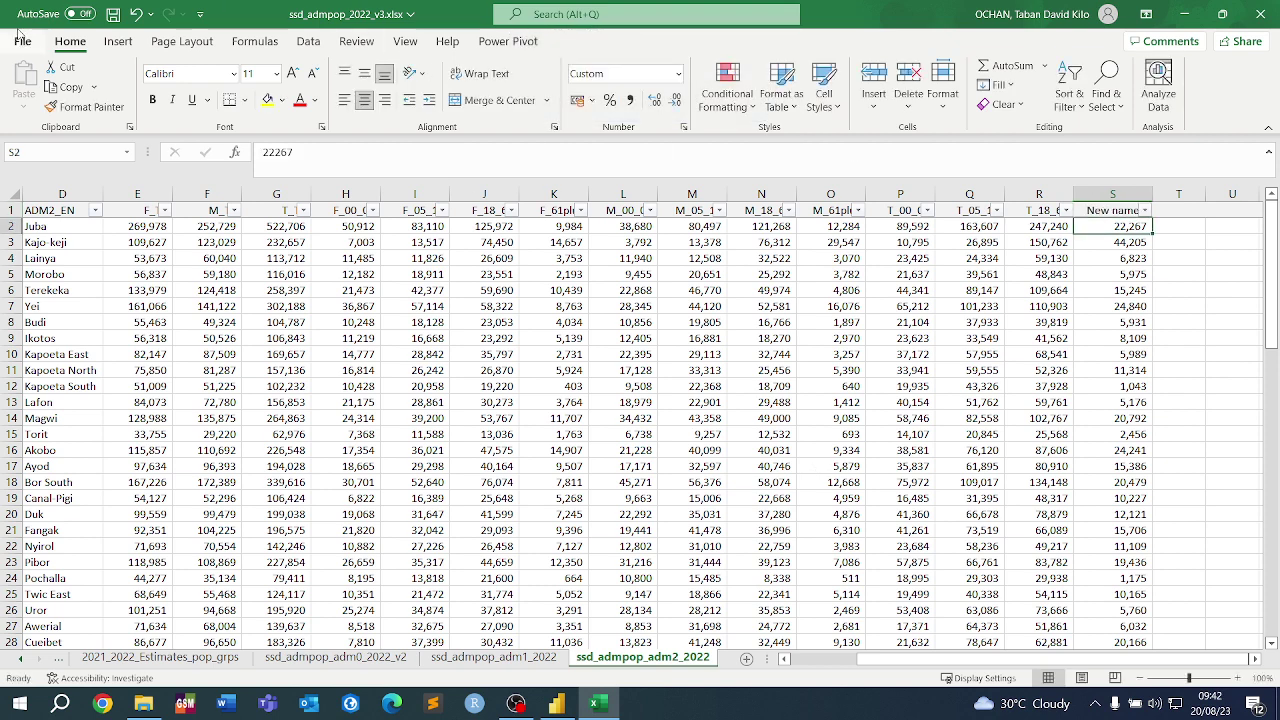
{"action": "left_click", "coordinate": [113, 14]}
- Replace XXS in cell C80 with SSS and save the workbook
{"action": "scroll", "coordinate": [30, 510], "scroll_direction": "down", "scroll_amount": 7}
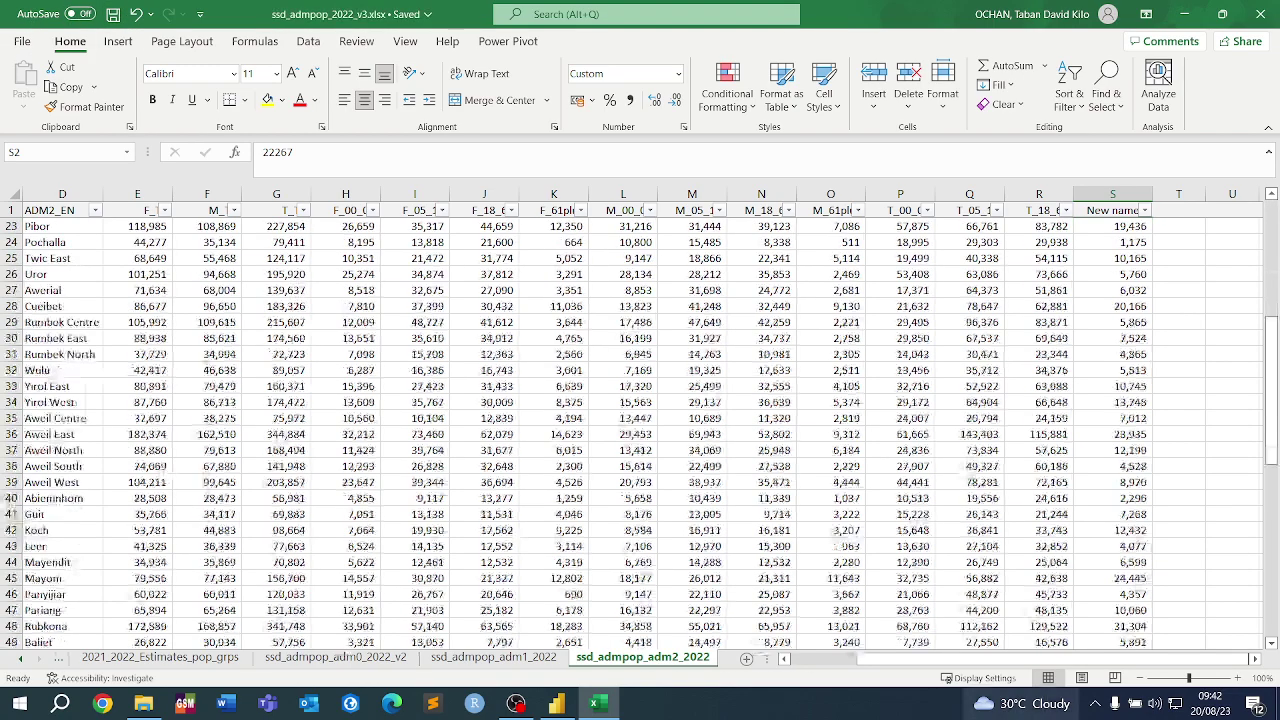
{"action": "left_click_drag", "start_coordinate": [855, 662], "coordinate": [790, 668]}
{"action": "scroll", "coordinate": [220, 226], "scroll_direction": "down", "scroll_amount": 17}
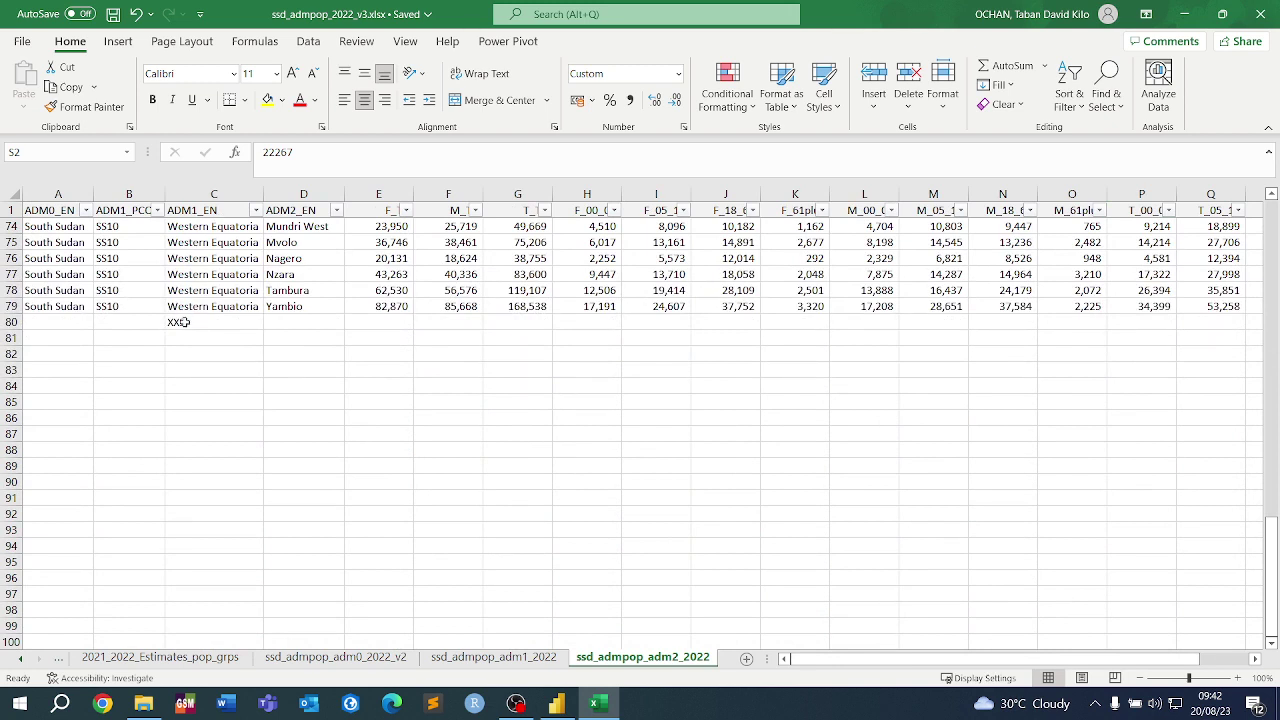
{"action": "left_click", "coordinate": [183, 322]}
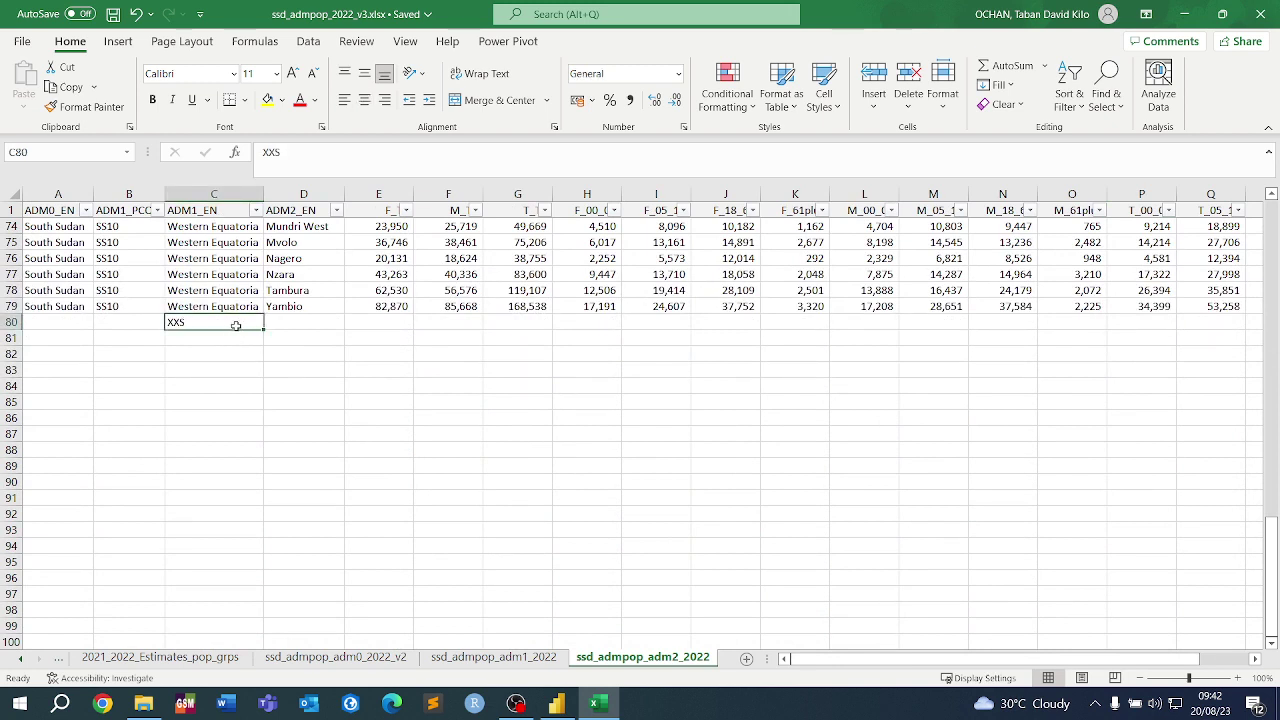
{"action": "key", "text": "Delete"}
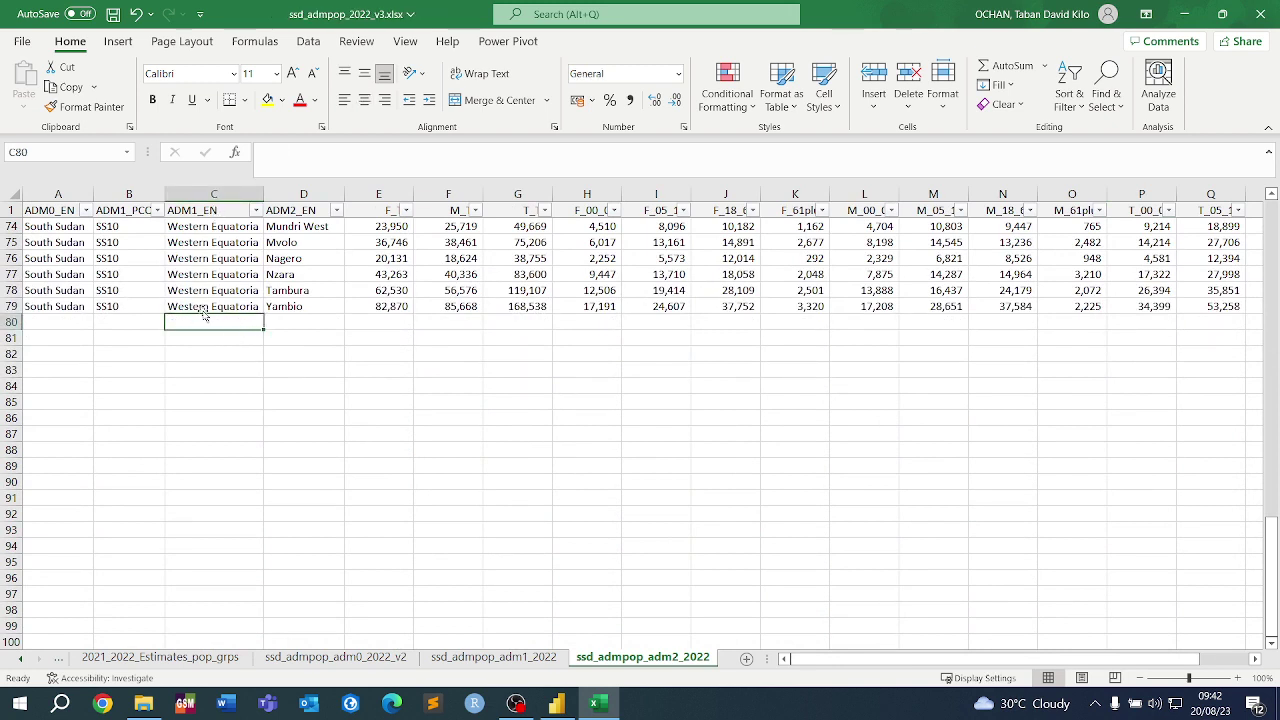
{"action": "left_click", "coordinate": [202, 340]}
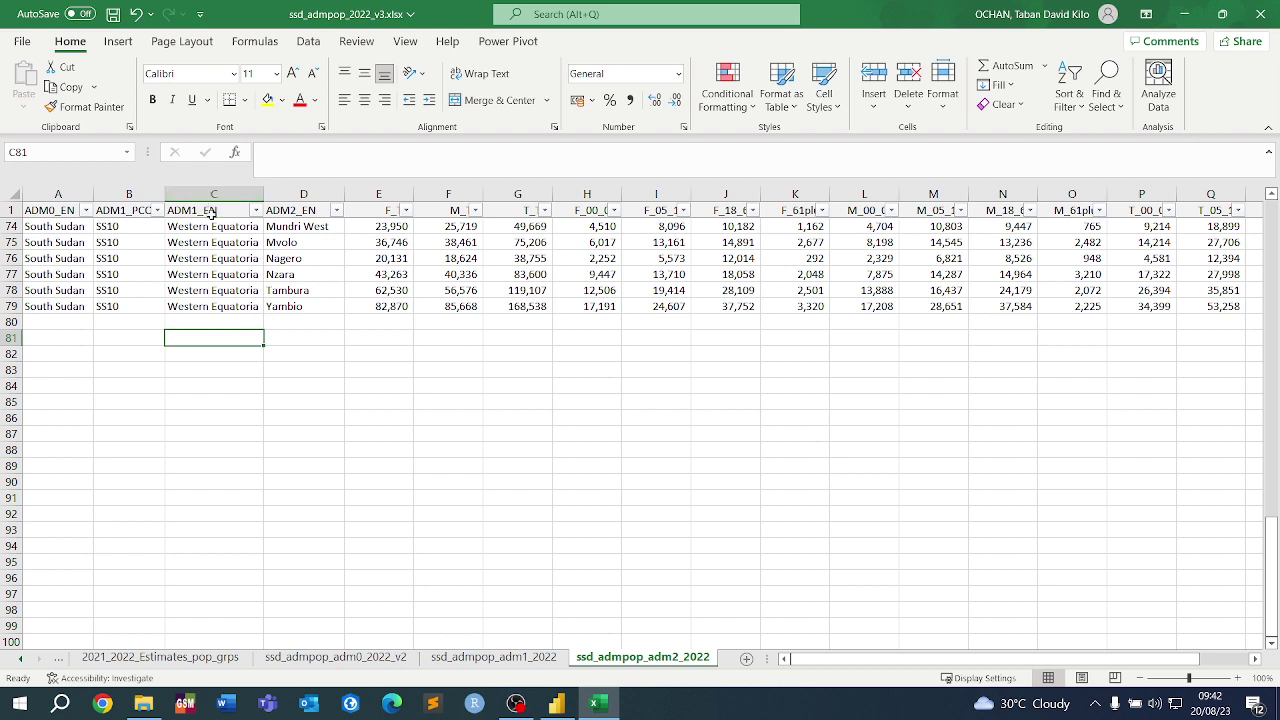
{"action": "left_click", "coordinate": [224, 310]}
{"action": "left_click", "coordinate": [216, 323]}
{"action": "key", "text": "Caps_Lock"}
{"action": "type", "text": "SSS"}
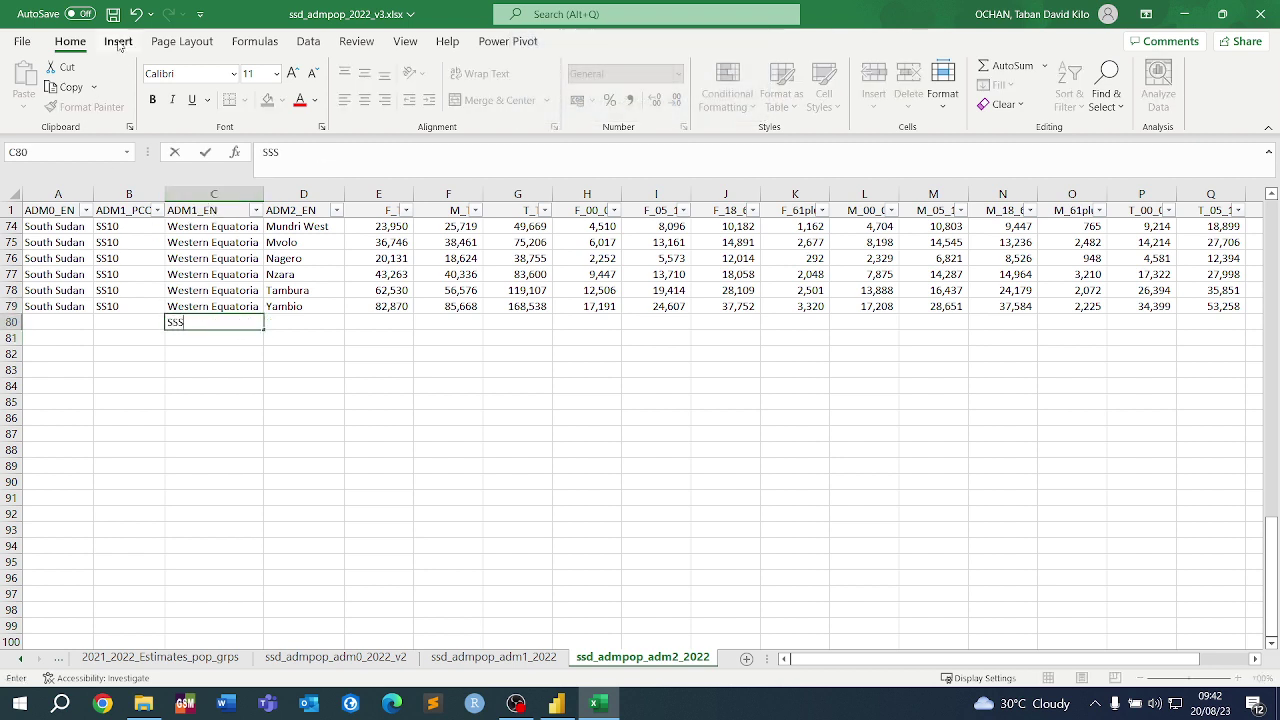
{"action": "left_click", "coordinate": [113, 14]}
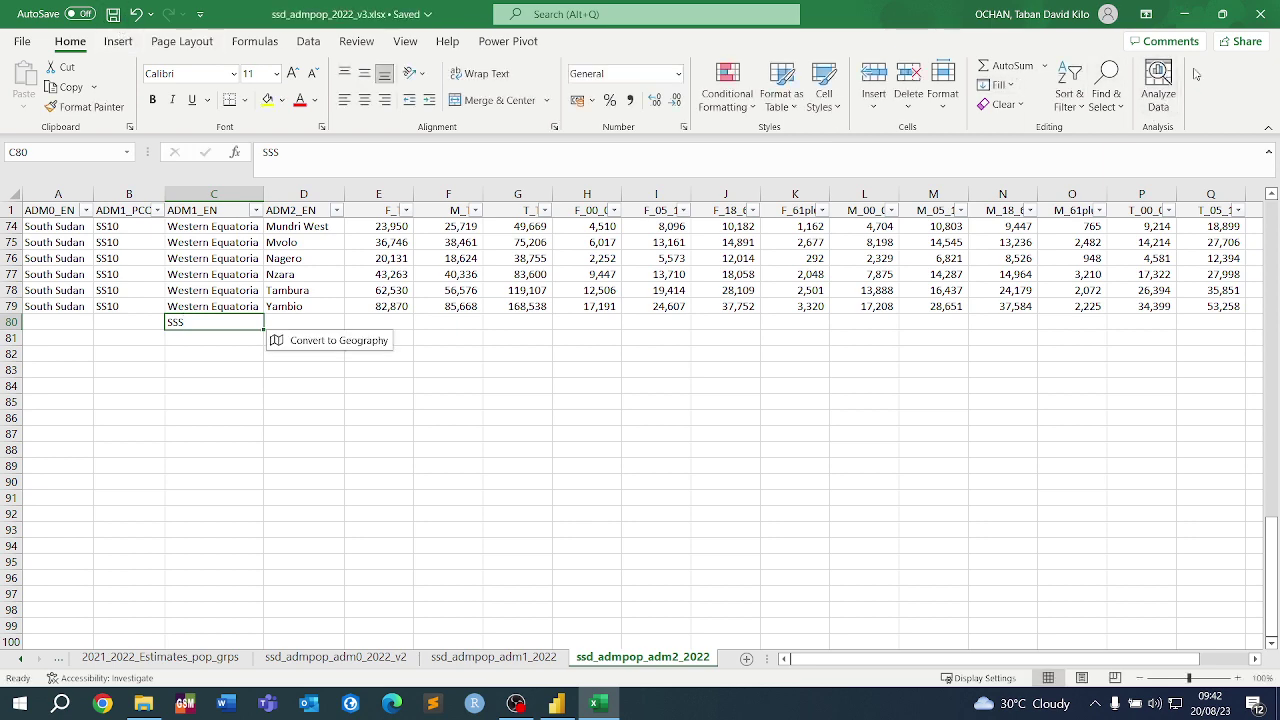
- Close Excel, refresh ssd_admpop_adm2_2022 in Power BI, and dismiss the missing ADM0_PCODE error
{"action": "left_click", "coordinate": [1258, 14]}
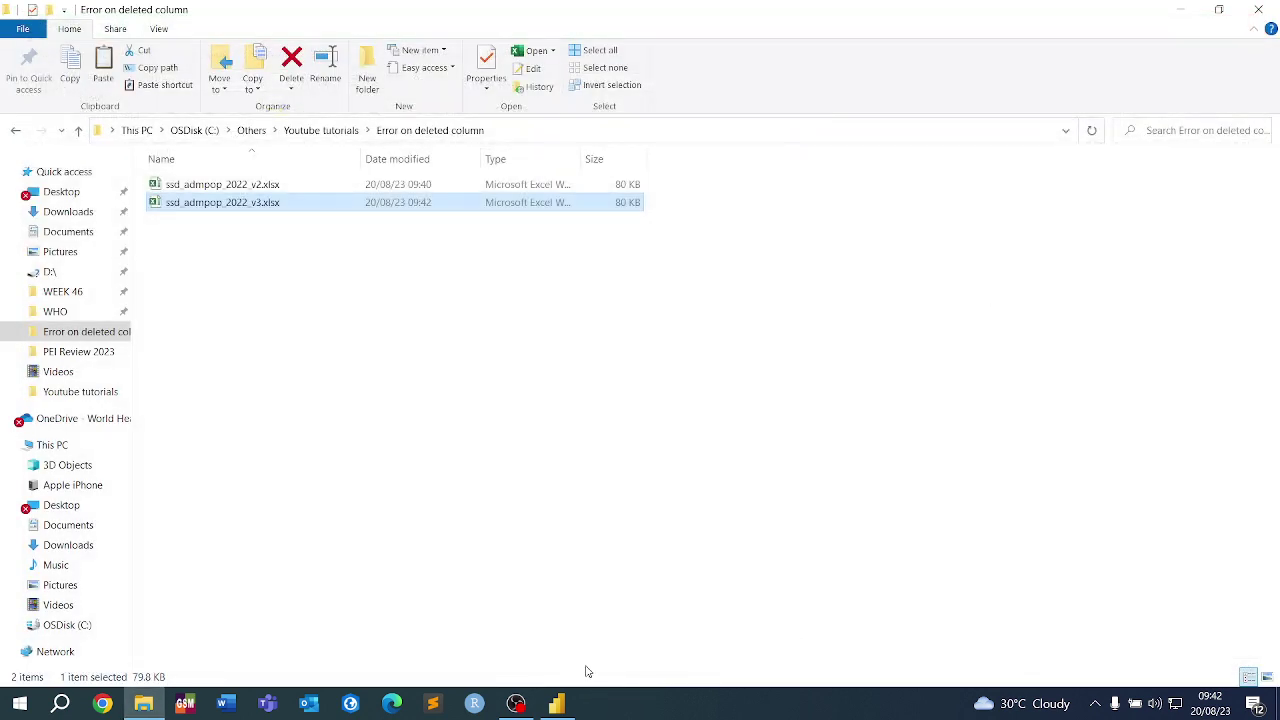
{"action": "left_click", "coordinate": [557, 703]}
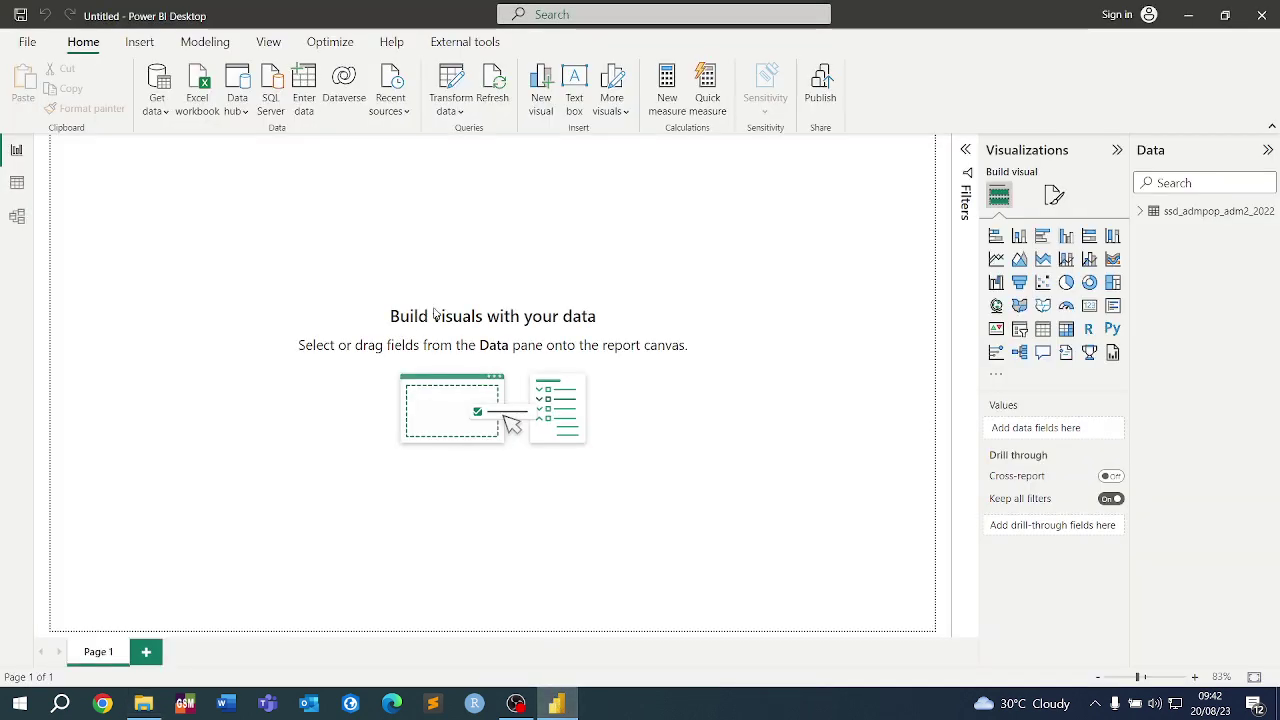
{"action": "right_click", "coordinate": [1175, 215]}
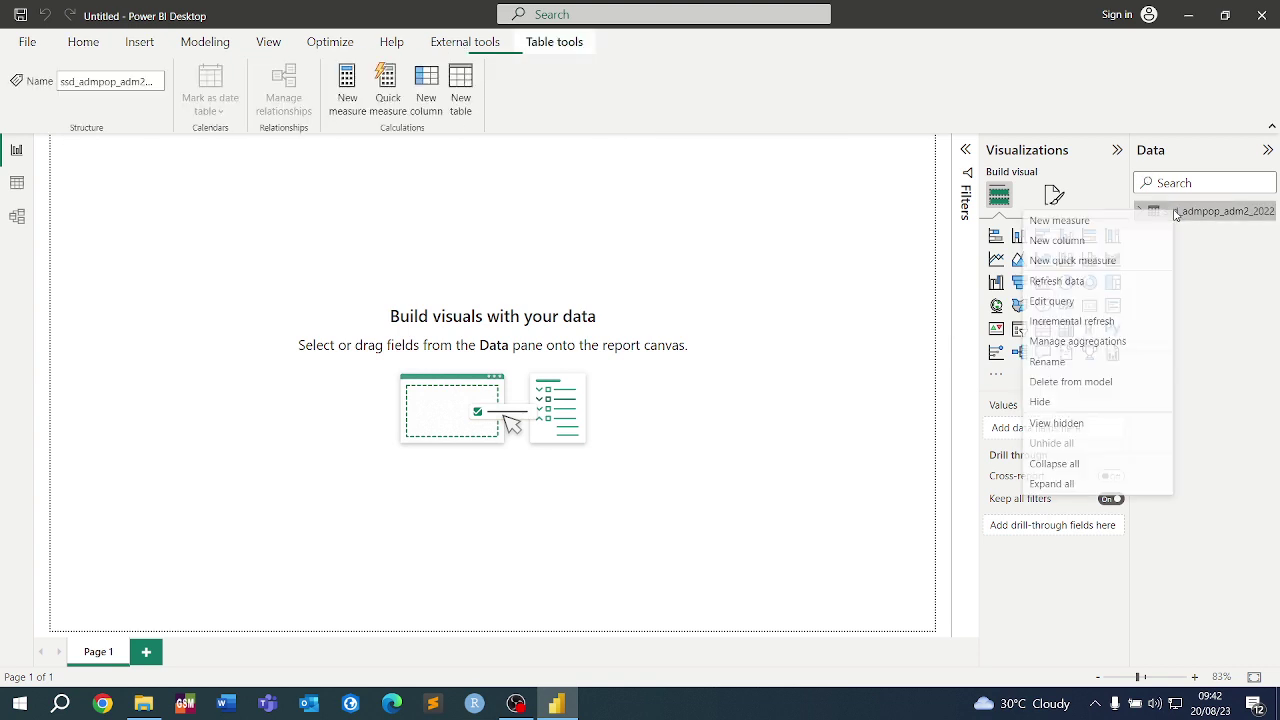
{"action": "left_click", "coordinate": [1084, 282]}
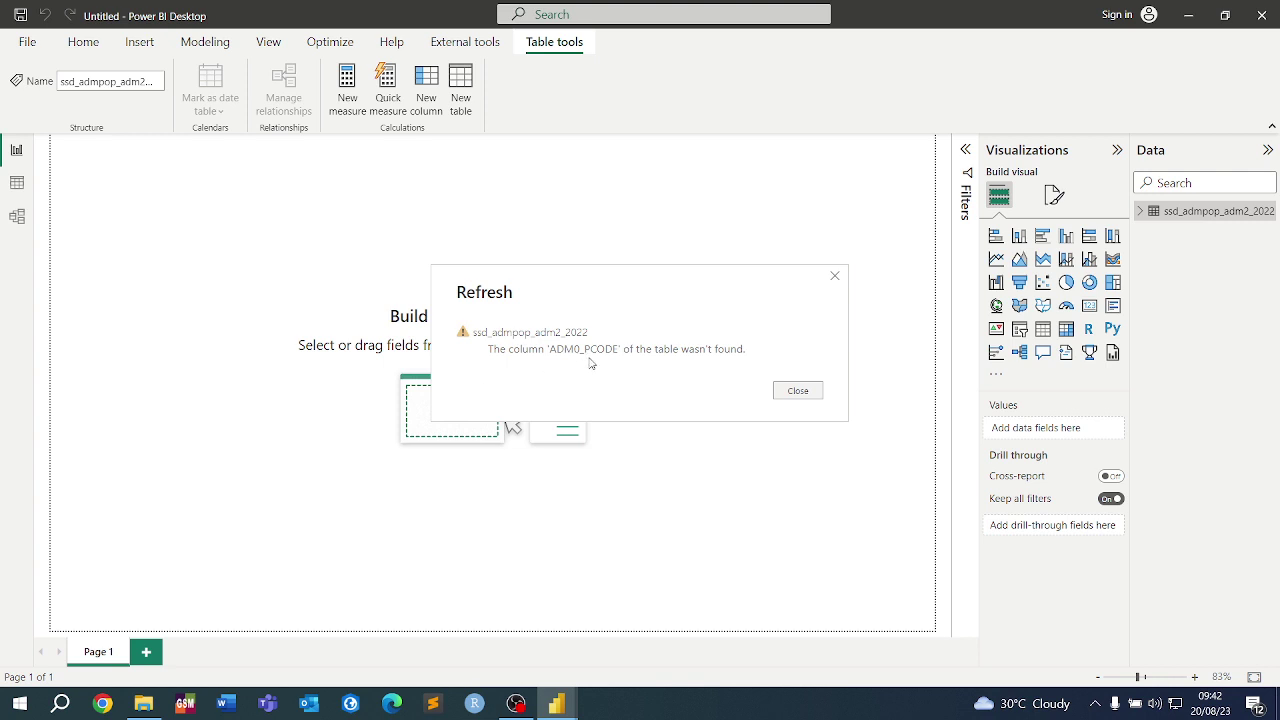
{"action": "left_click", "coordinate": [796, 391]}
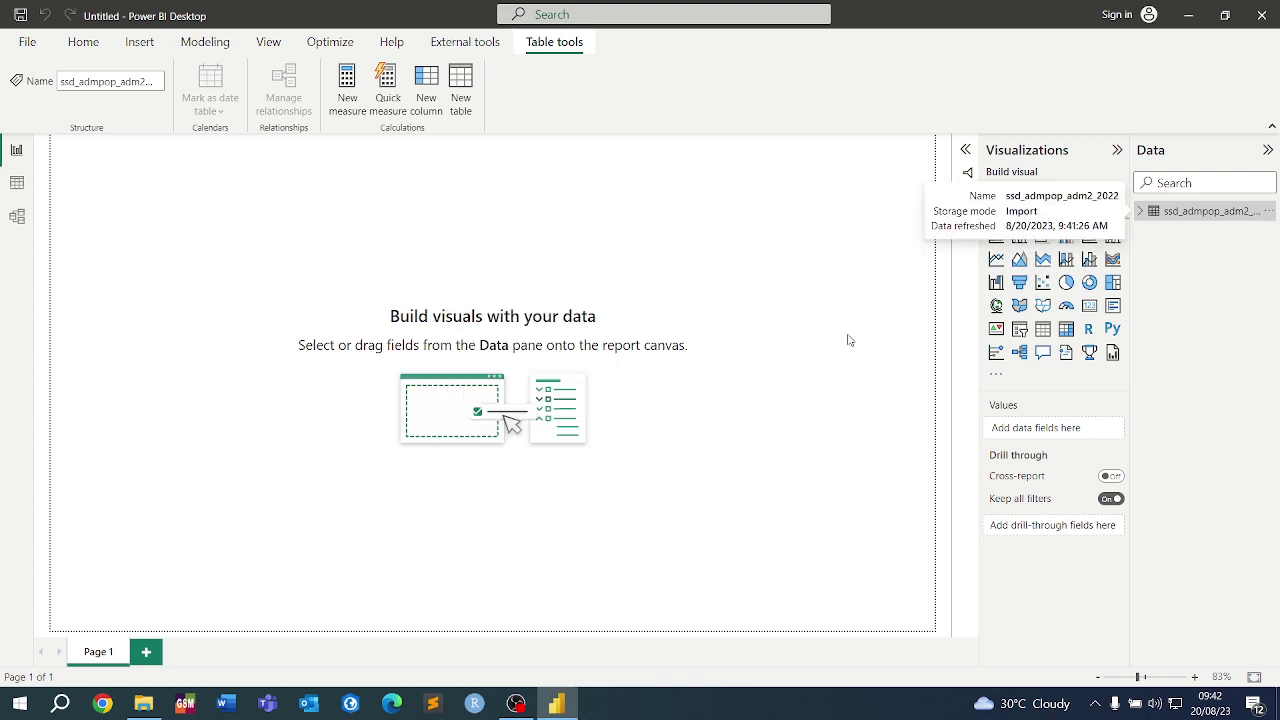
- Open Power Query Editor via Transform data and view the query's code in Advanced Editor
{"action": "left_click", "coordinate": [83, 46]}
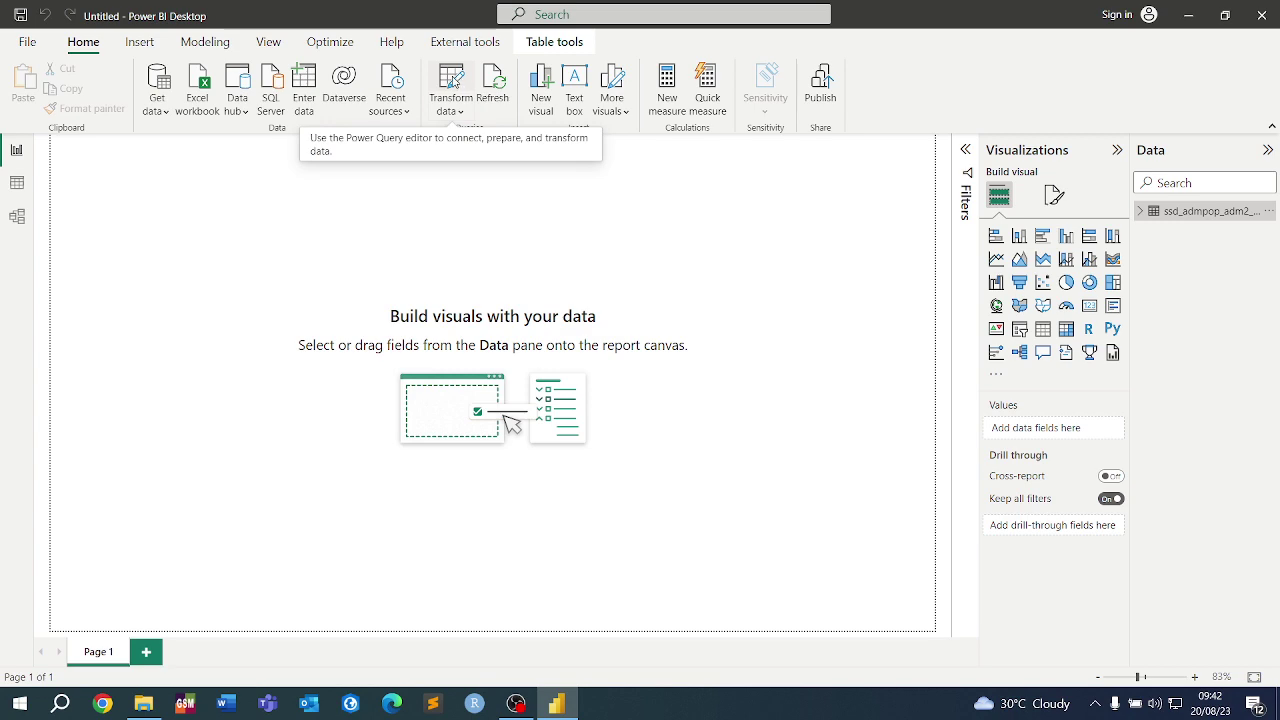
{"action": "left_click", "coordinate": [451, 82]}
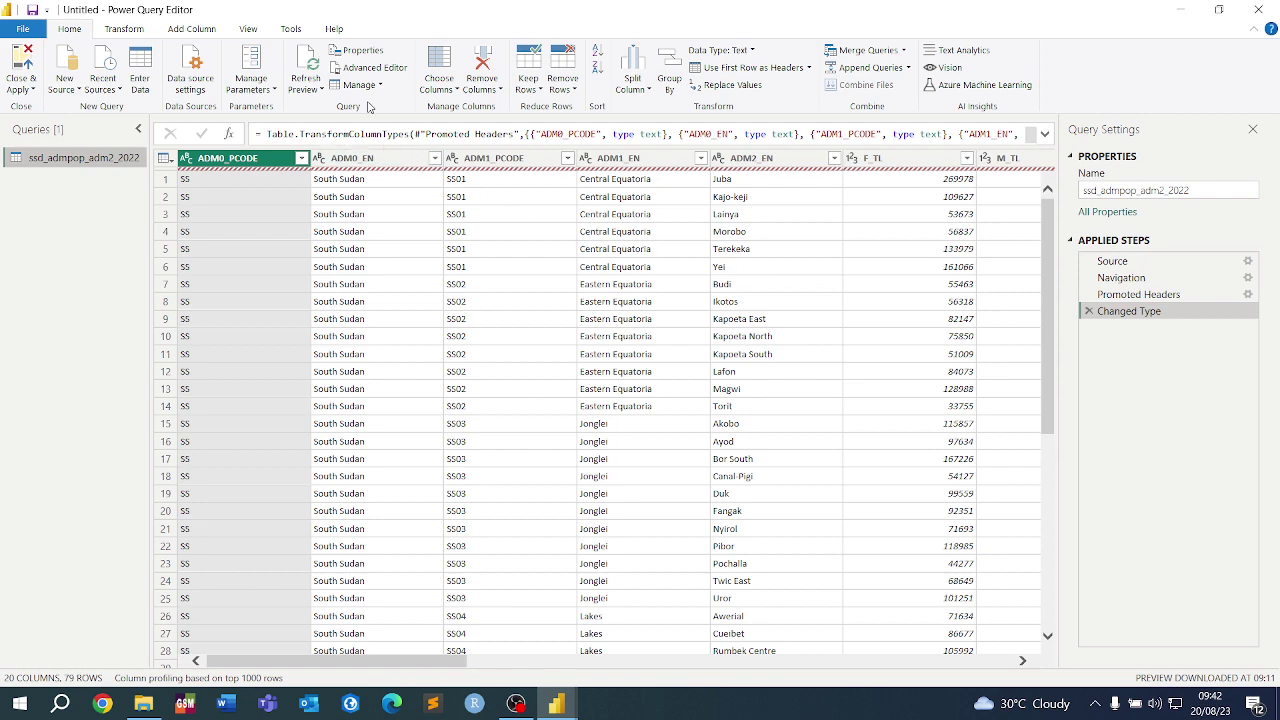
{"action": "left_click", "coordinate": [377, 70]}
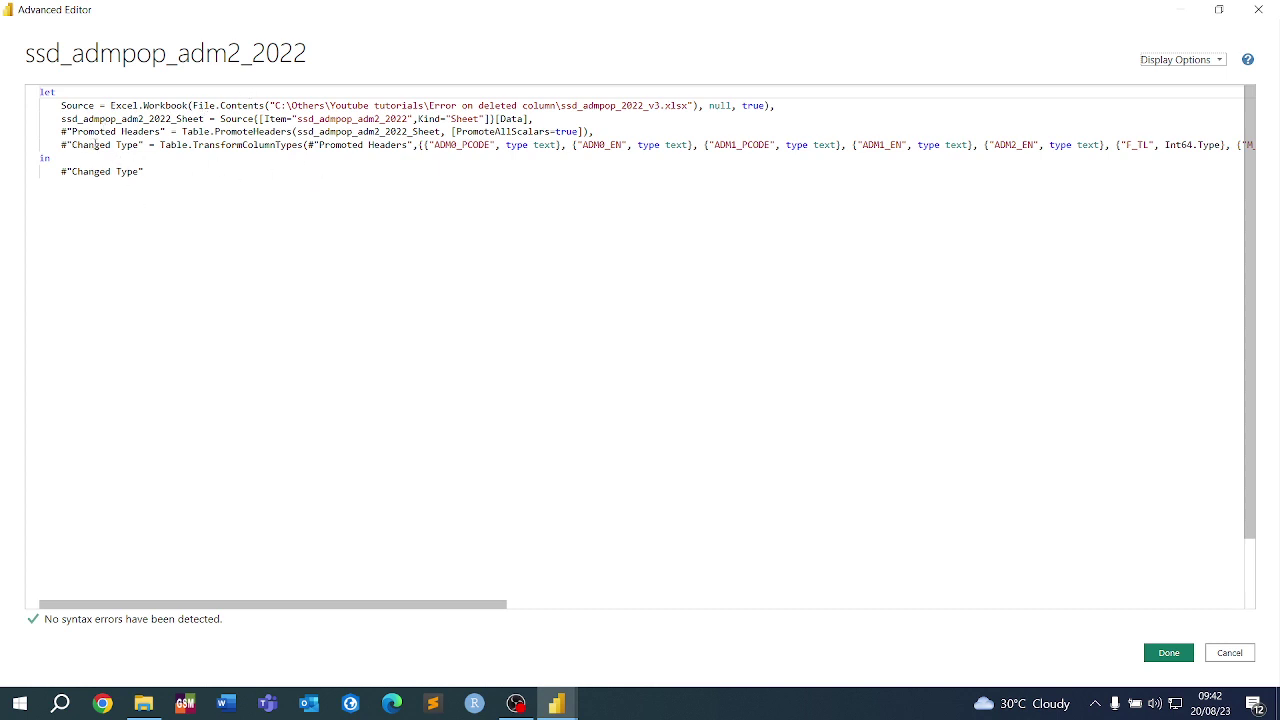
- Delete the {"ADM0_PCODE", type text} entry from the Changed Type step and apply the code
{"action": "left_click_drag", "start_coordinate": [58, 131], "coordinate": [596, 125]}
{"action": "left_click", "coordinate": [53, 146]}
{"action": "left_click_drag", "start_coordinate": [61, 145], "coordinate": [1236, 147]}
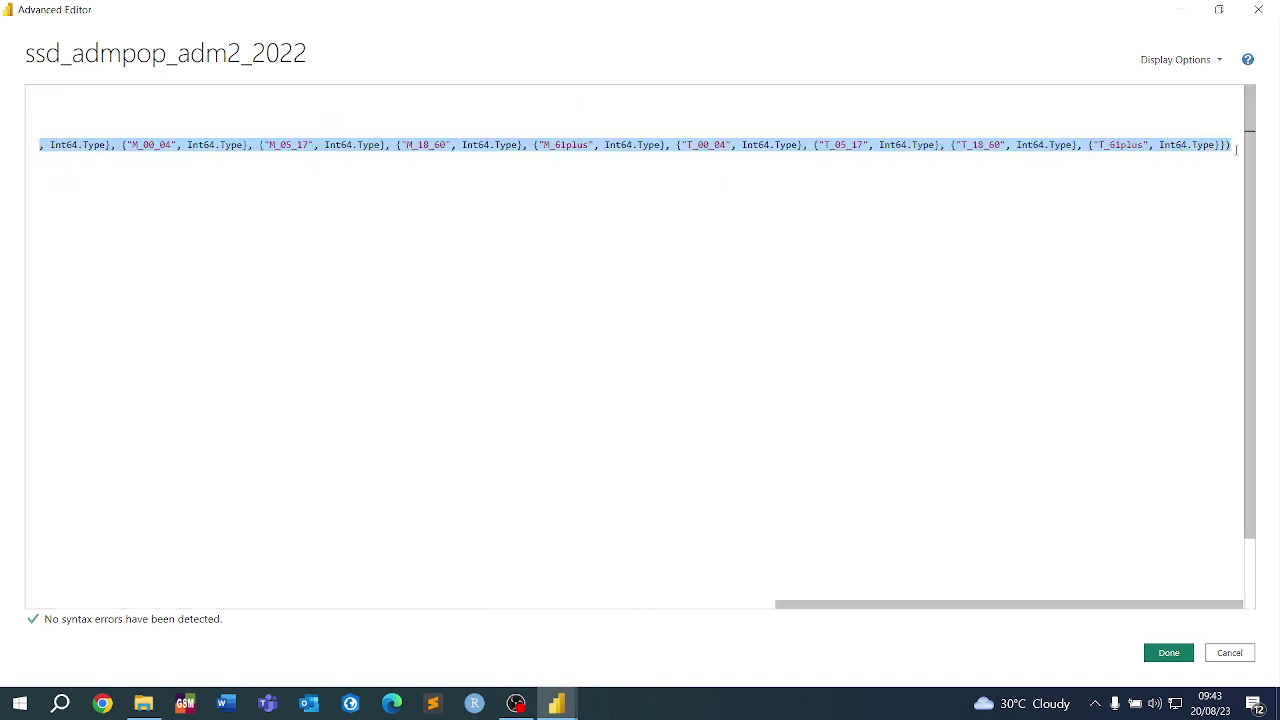
{"action": "left_click", "coordinate": [581, 230]}
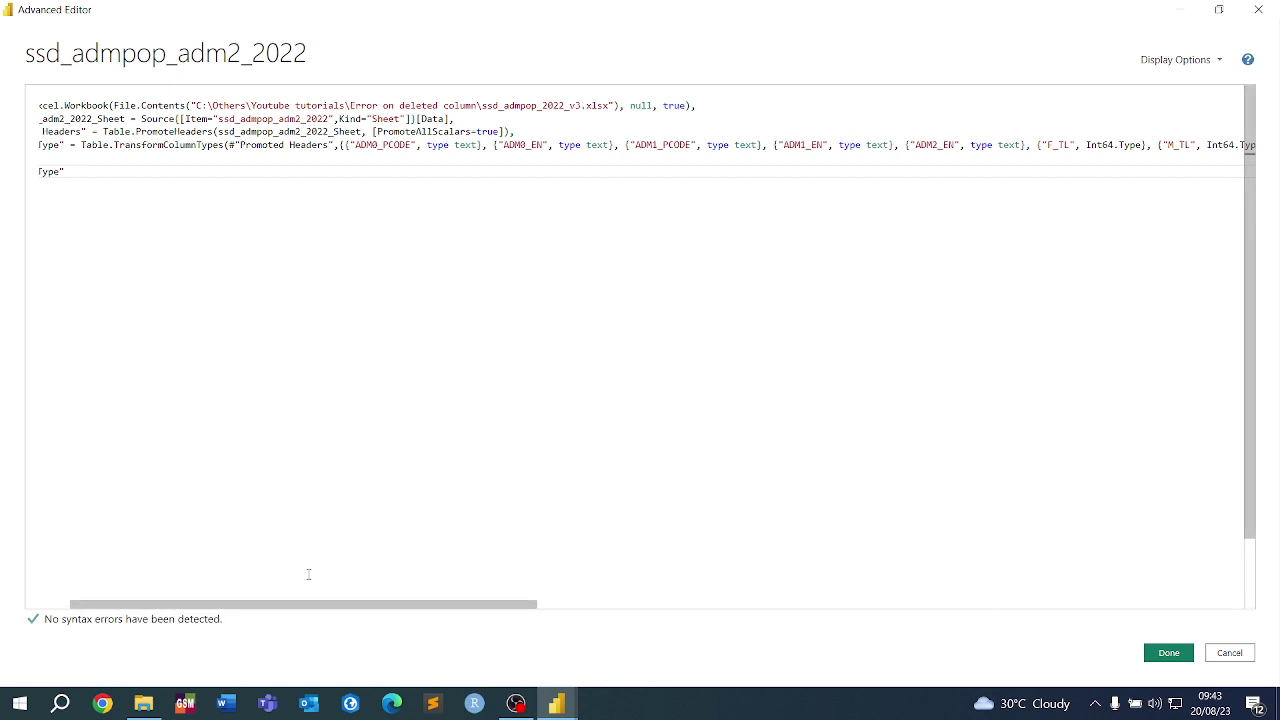
{"action": "left_click_drag", "start_coordinate": [250, 606], "coordinate": [219, 606]}
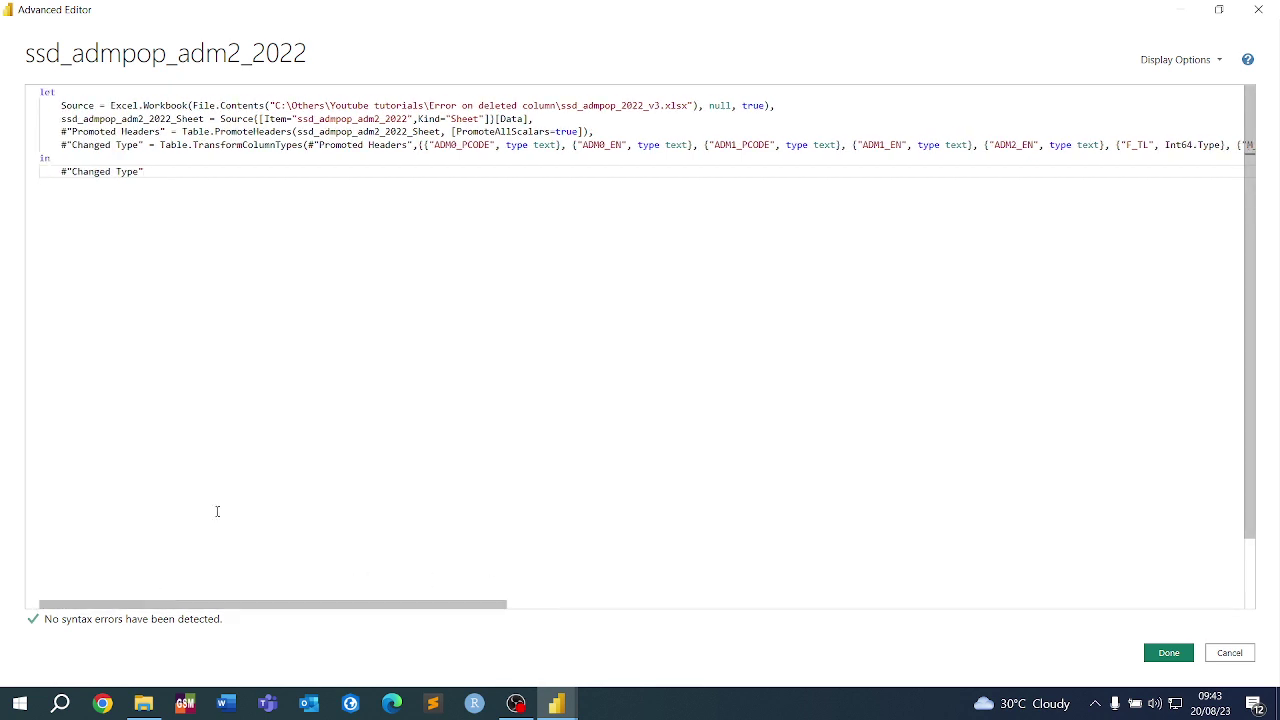
{"action": "left_click", "coordinate": [490, 145]}
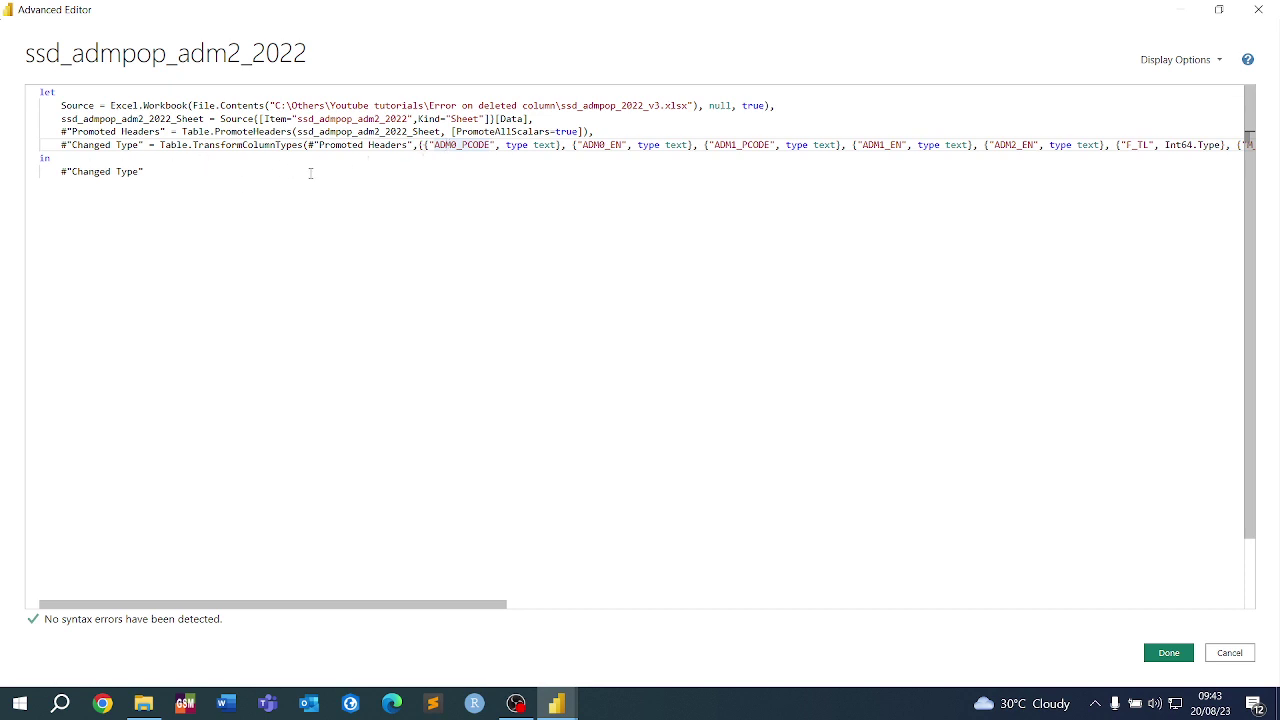
{"action": "left_click_drag", "start_coordinate": [572, 145], "coordinate": [695, 147]}
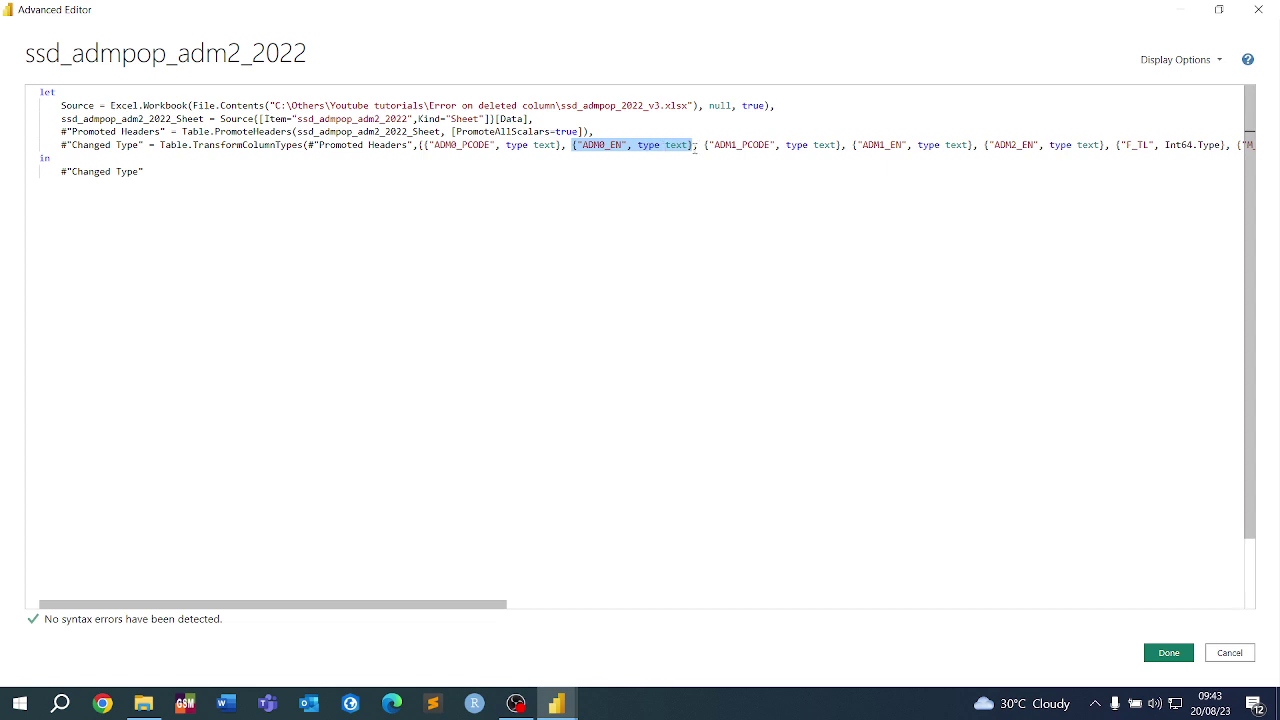
{"action": "left_click", "coordinate": [828, 149]}
{"action": "left_click", "coordinate": [1118, 146]}
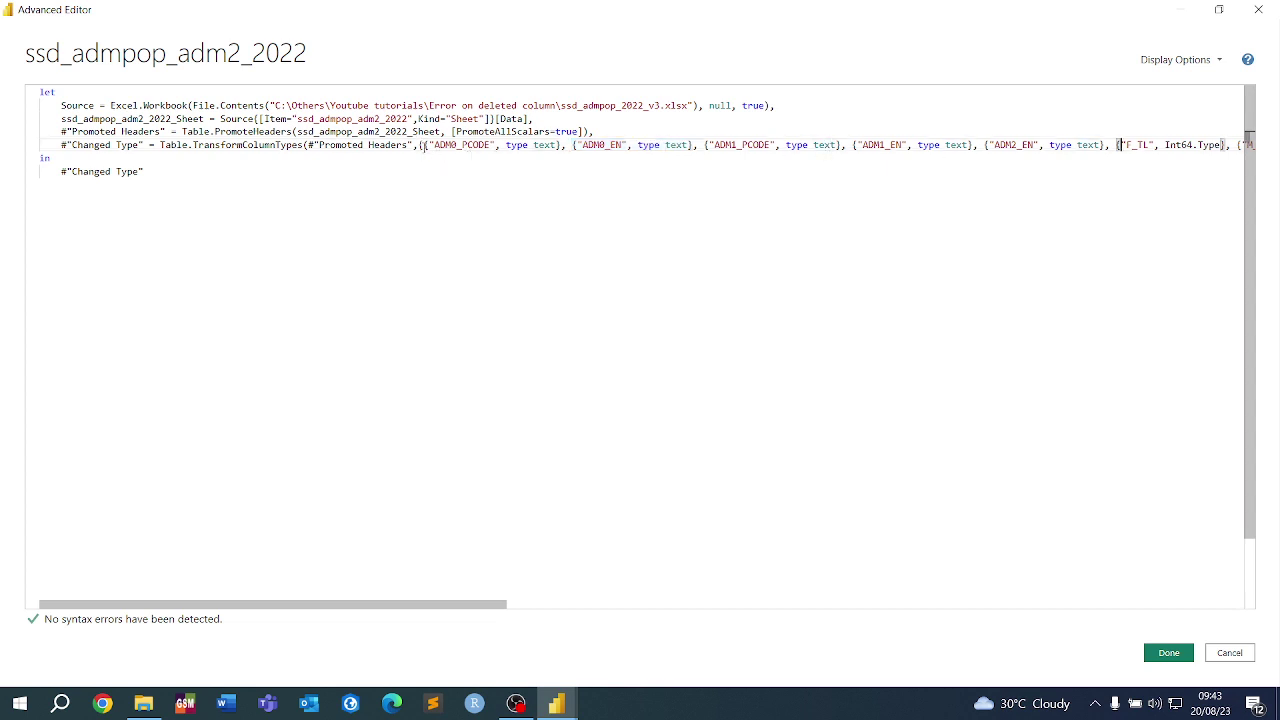
{"action": "left_click_drag", "start_coordinate": [424, 146], "coordinate": [557, 146]}
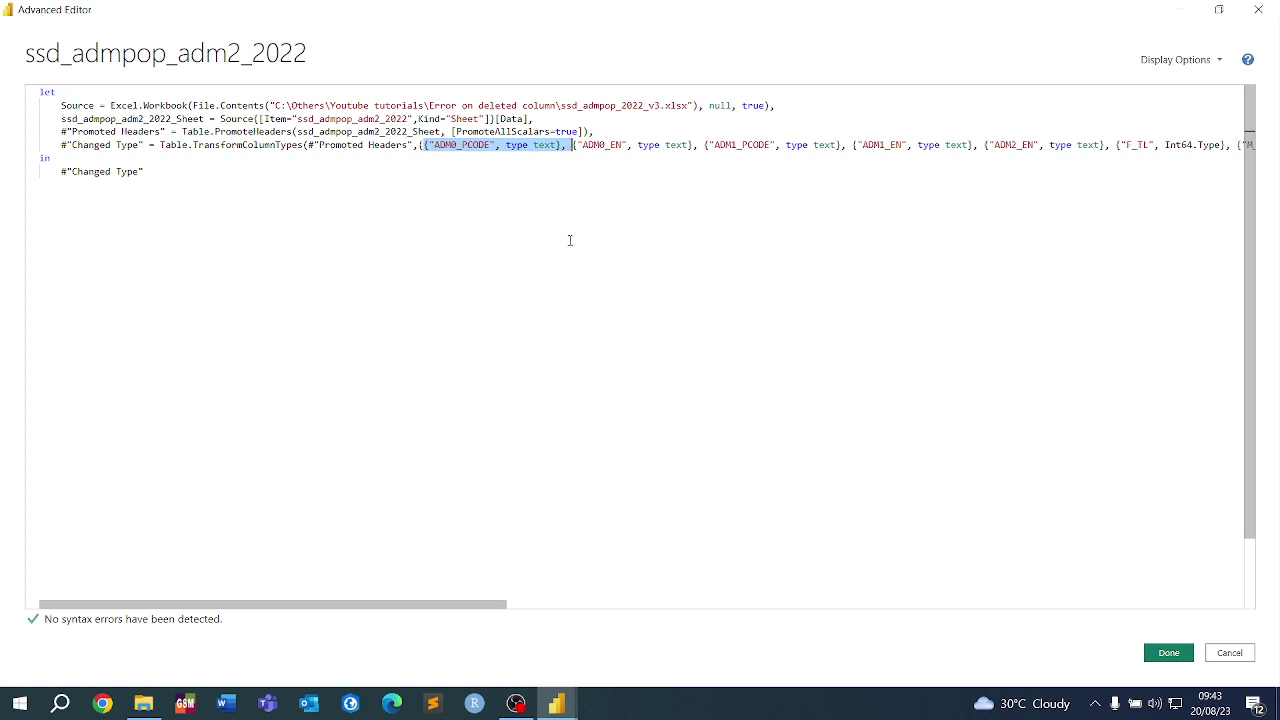
{"action": "key", "text": "Delete"}
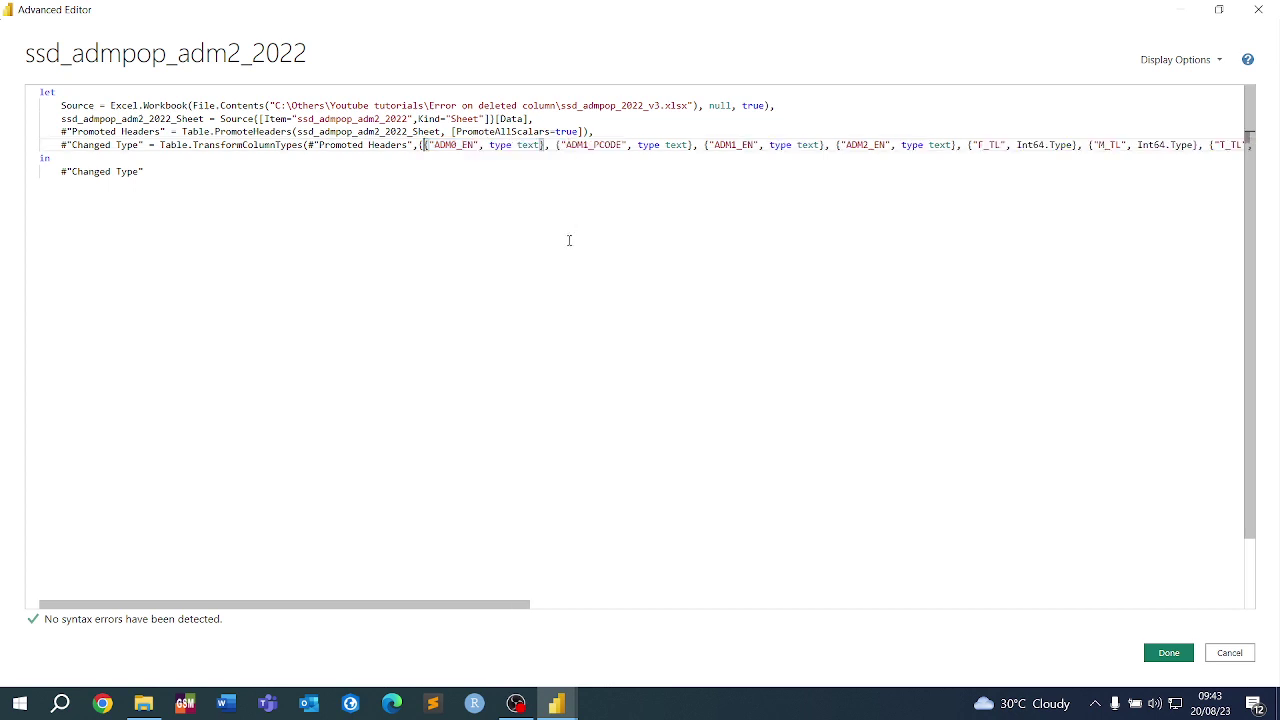
{"action": "left_click", "coordinate": [1158, 652]}
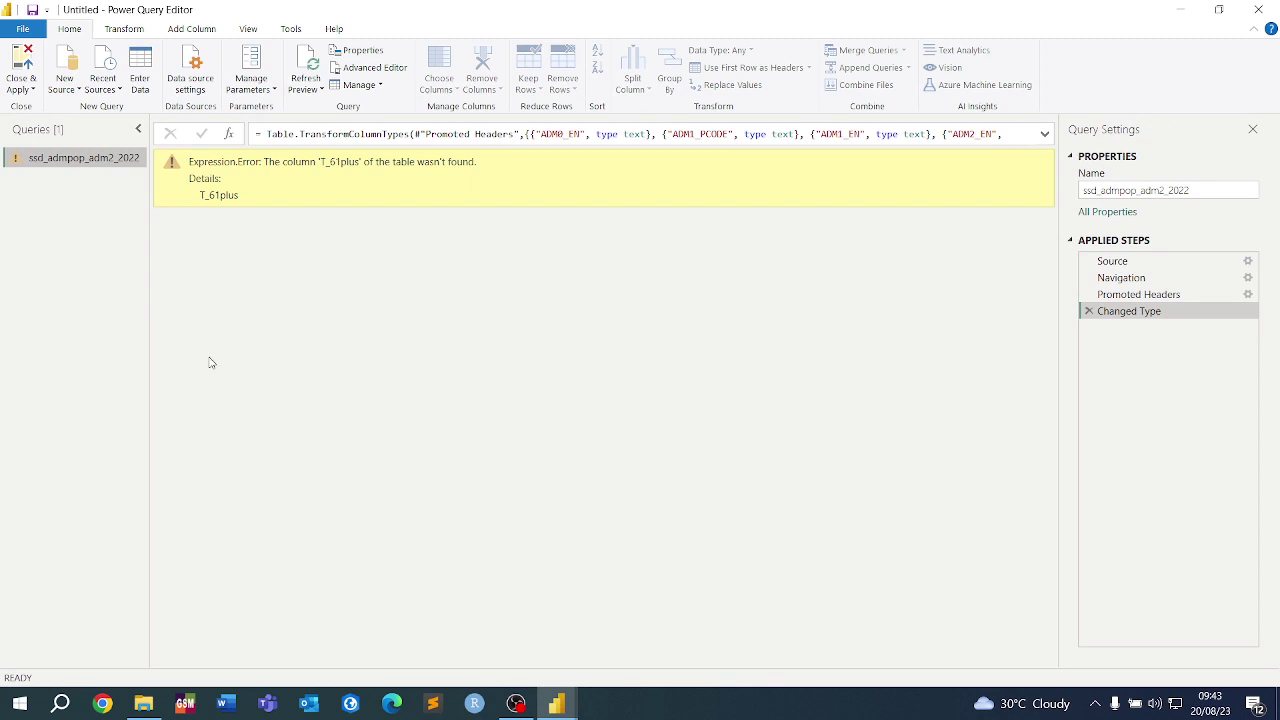
{"action": "left_click", "coordinate": [20, 89]}
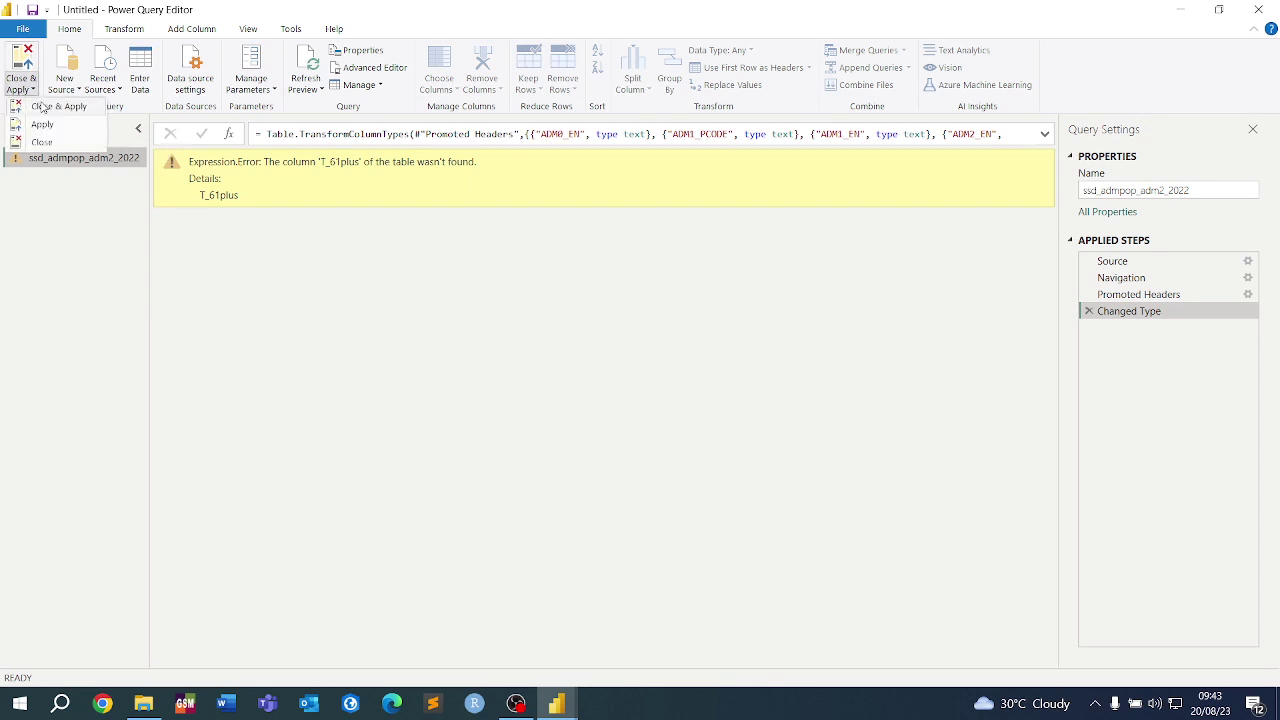
{"action": "left_click", "coordinate": [43, 108]}
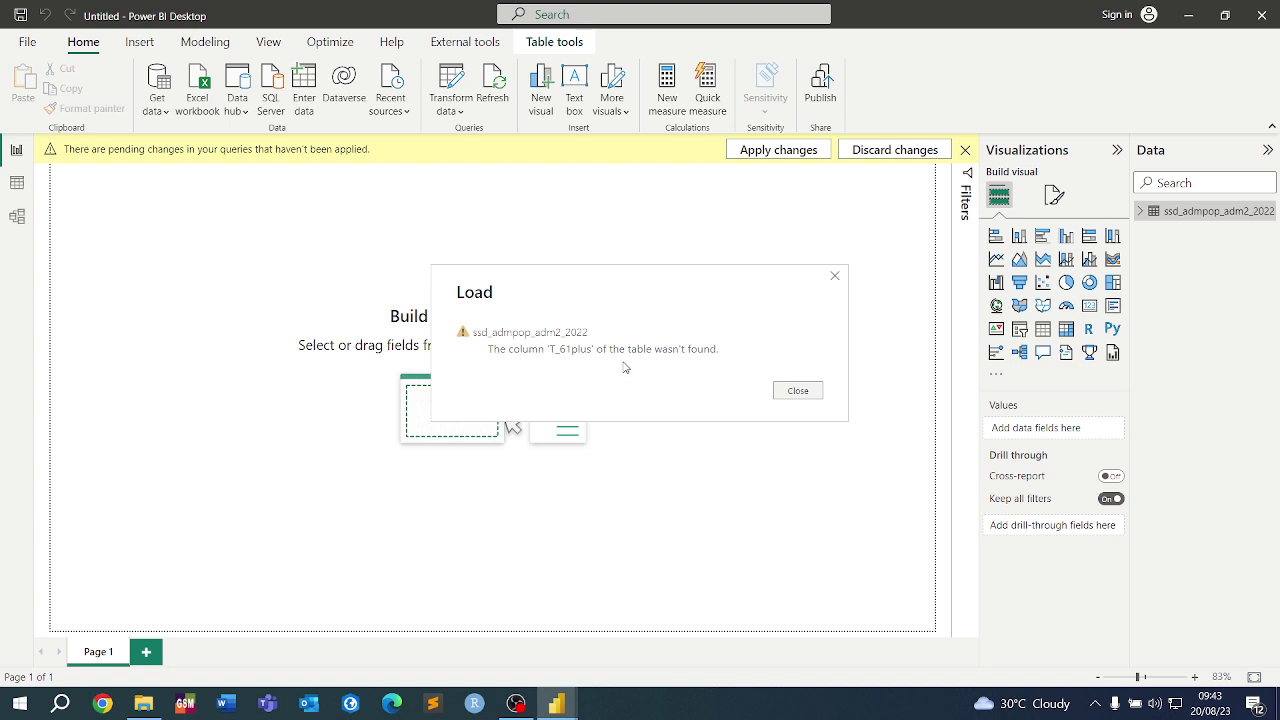
{"action": "left_click", "coordinate": [836, 277]}
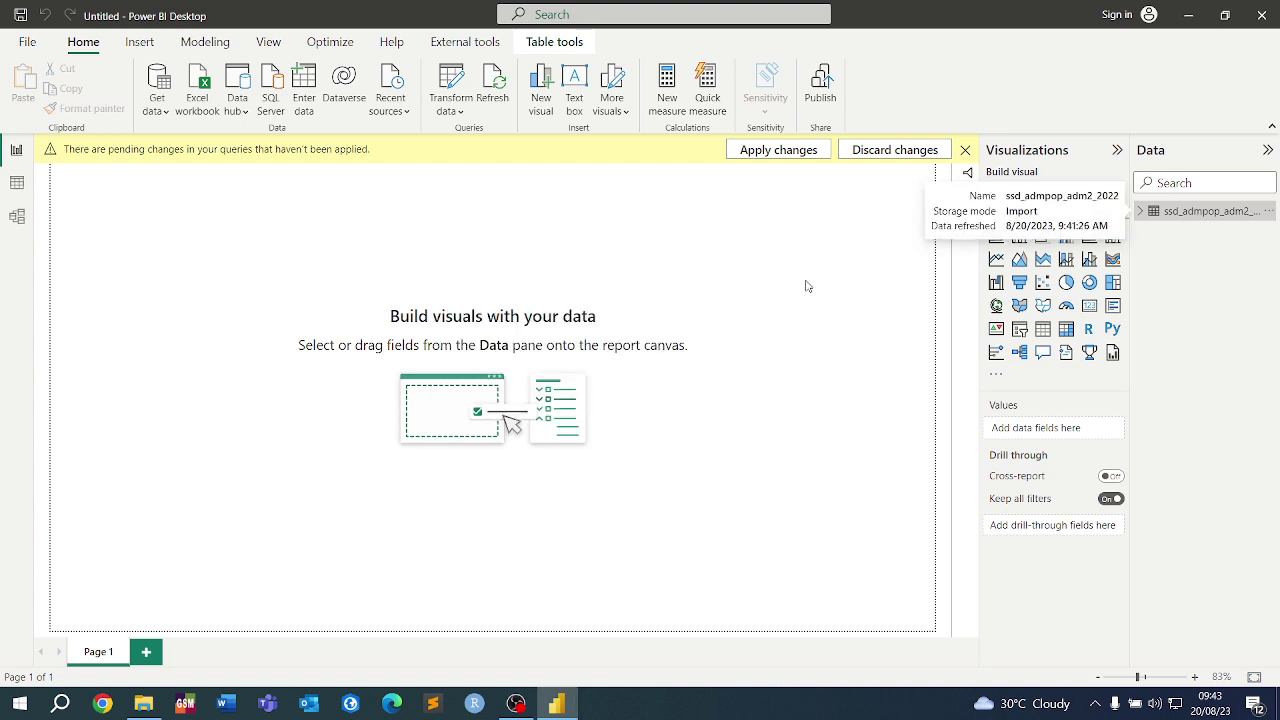
{"action": "left_click", "coordinate": [460, 80]}
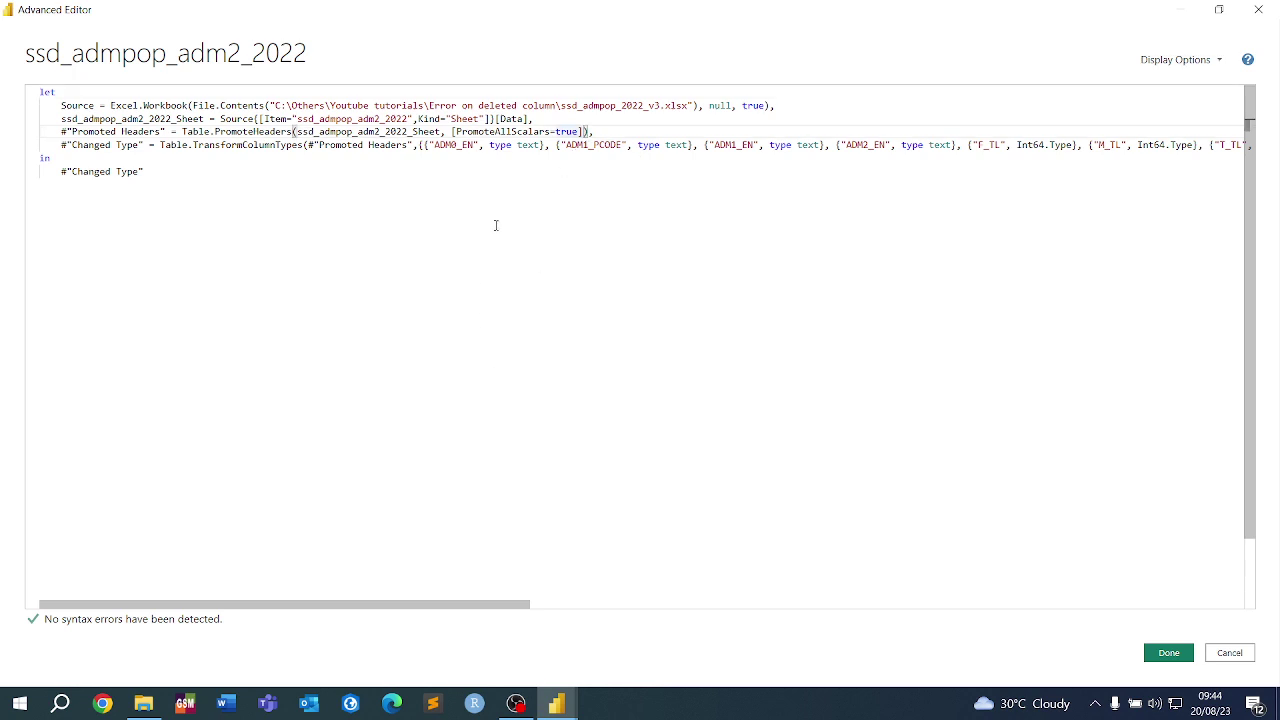
- Replace T_61plus with 'New name' at the end of the Changed Type line
{"action": "left_click", "coordinate": [624, 146]}
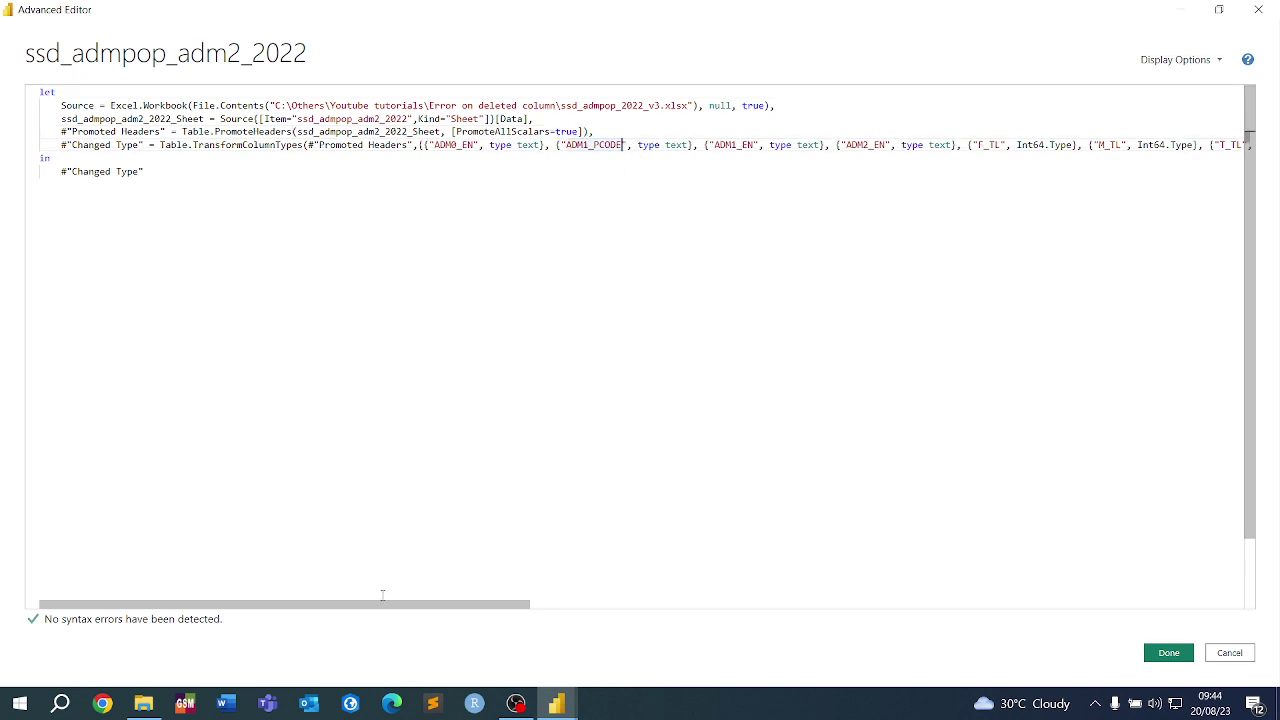
{"action": "left_click_drag", "start_coordinate": [382, 597], "coordinate": [1152, 627]}
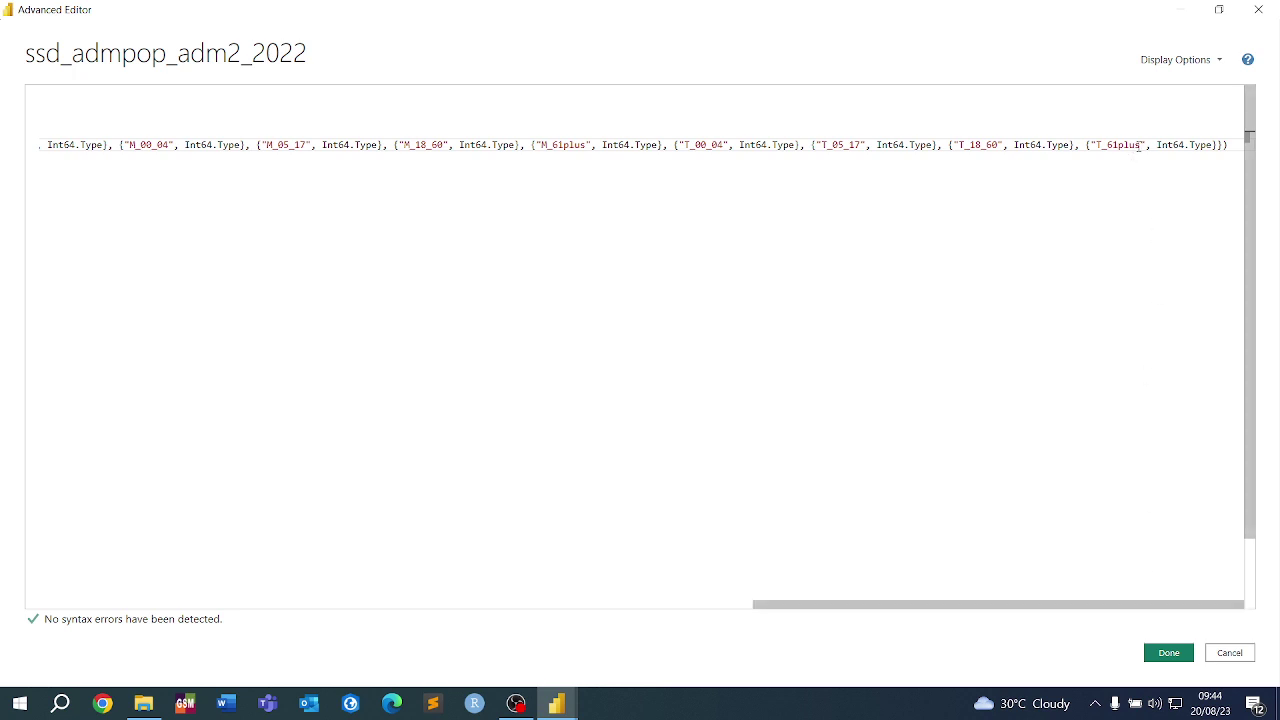
{"action": "left_click_drag", "start_coordinate": [1139, 146], "coordinate": [1102, 145]}
{"action": "key", "text": "Caps_Lock"}
{"action": "type", "text": "New name"}
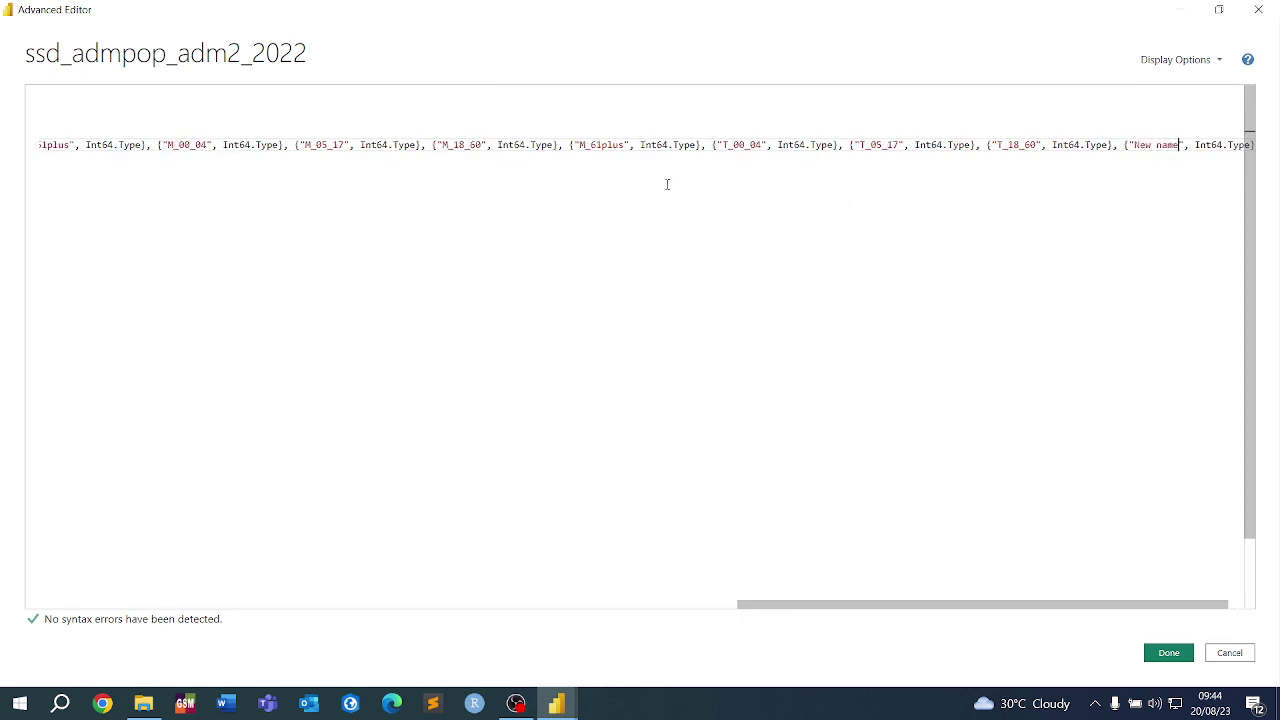
- Apply the edited code and close Power Query Editor back to the report
{"action": "left_click", "coordinate": [1167, 652]}
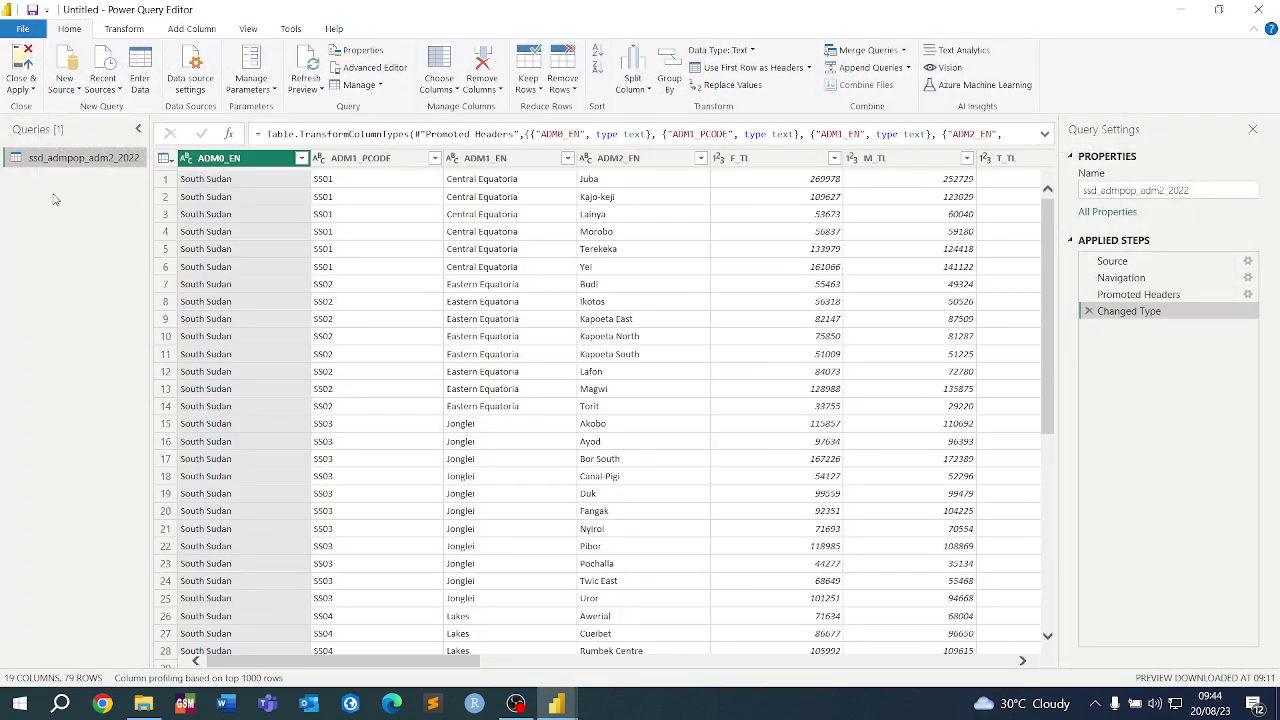
{"action": "left_click", "coordinate": [24, 89]}
{"action": "left_click", "coordinate": [41, 142]}
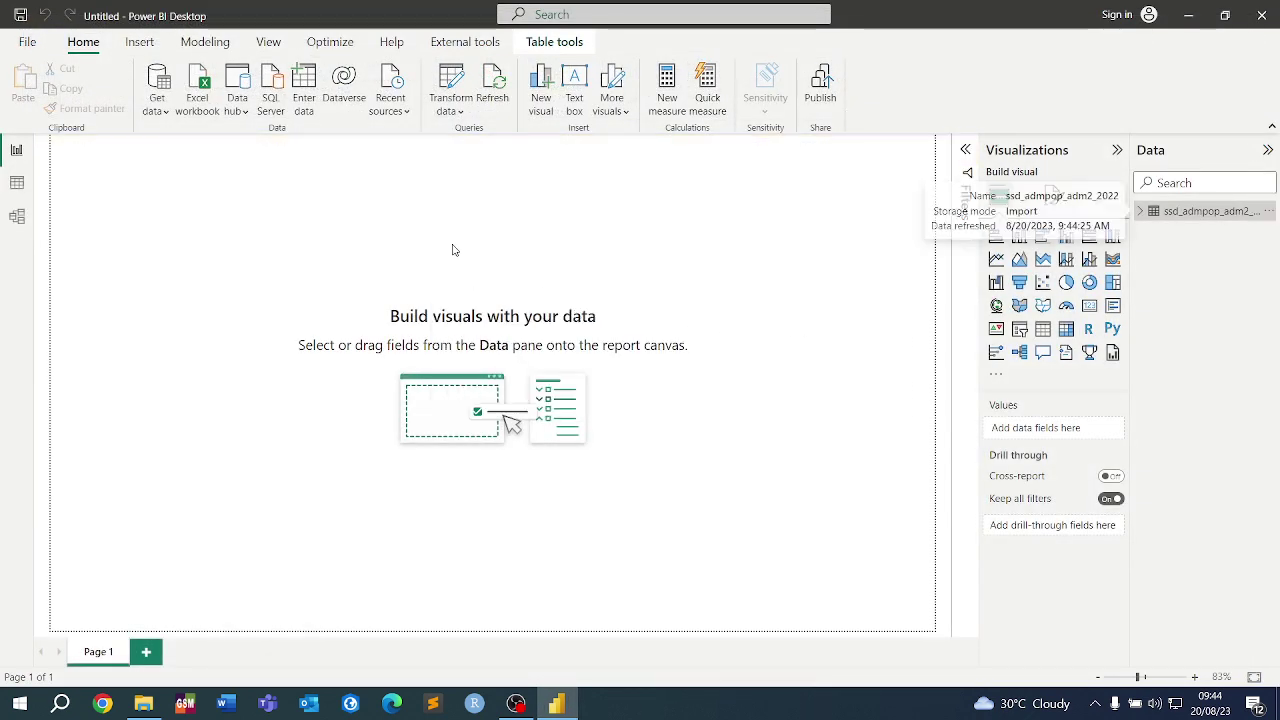
- Add a table visual showing the ADM1_EN field from ssd_admpop_adm2_2022
{"action": "left_click", "coordinate": [1043, 329]}
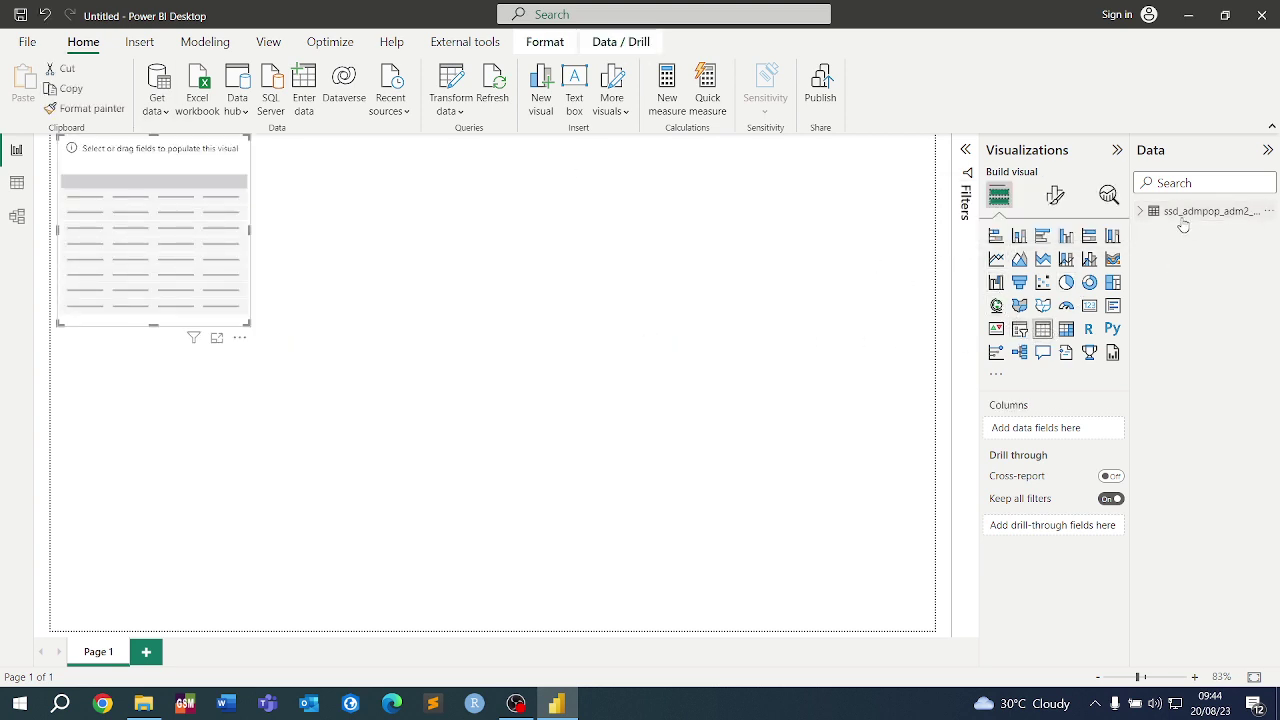
{"action": "left_click", "coordinate": [1141, 211]}
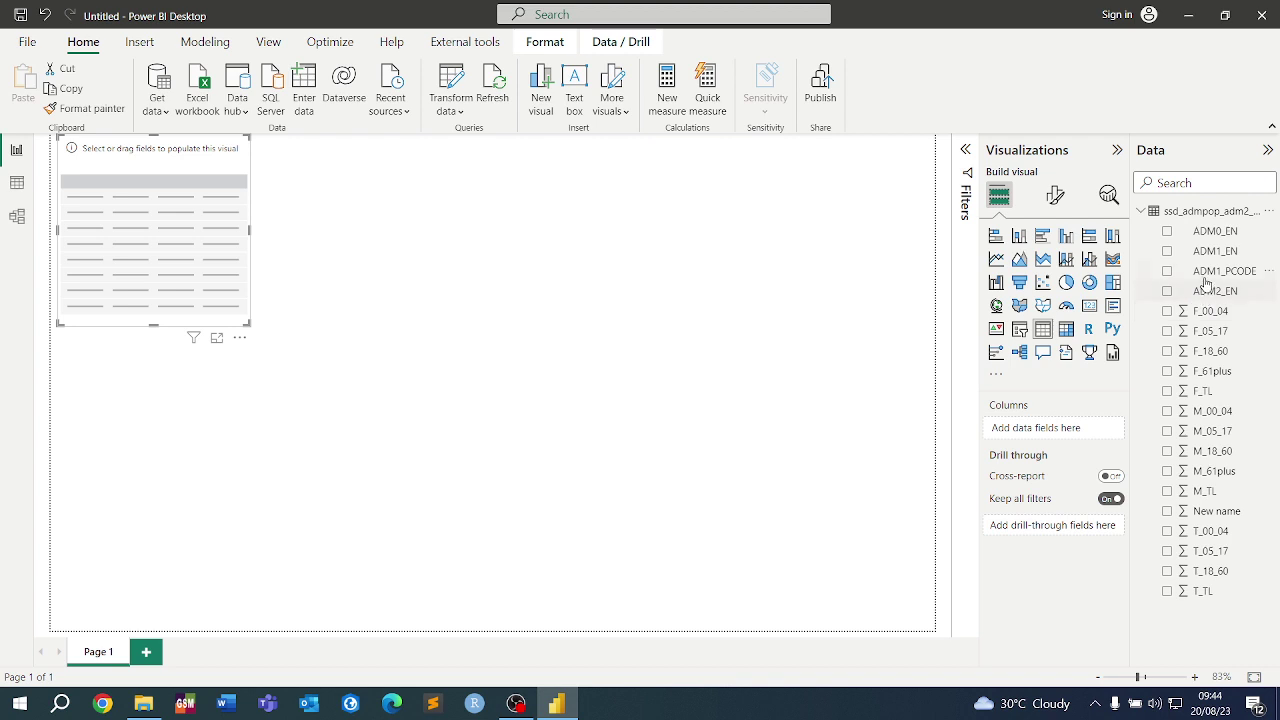
{"action": "left_click", "coordinate": [1167, 251]}
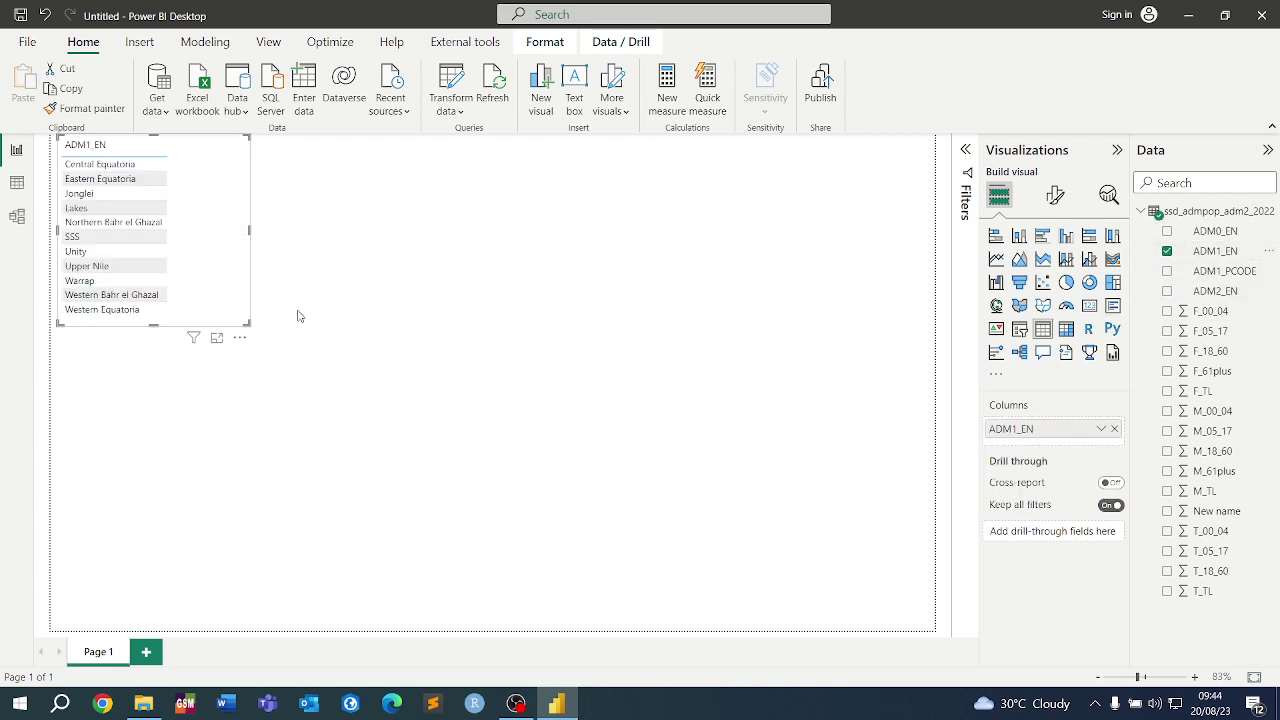